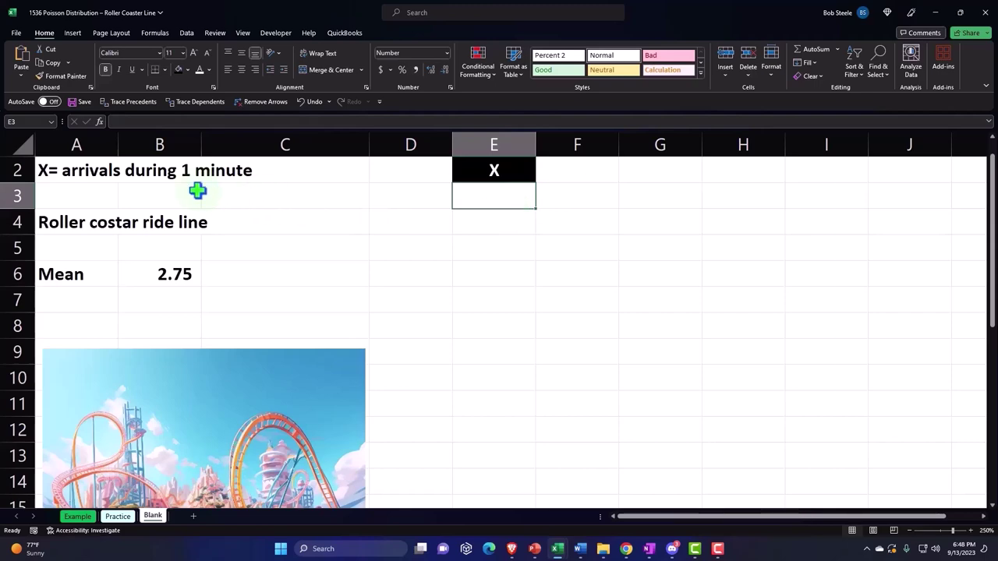
Step: Open the Random Number Generation tool from the Data Analysis list
left_click(187, 34)
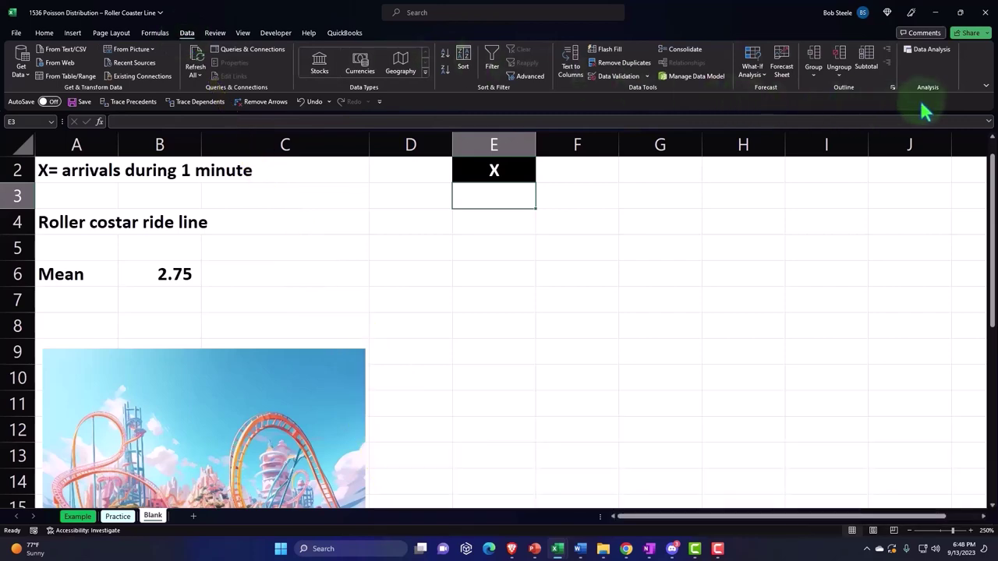
left_click(929, 56)
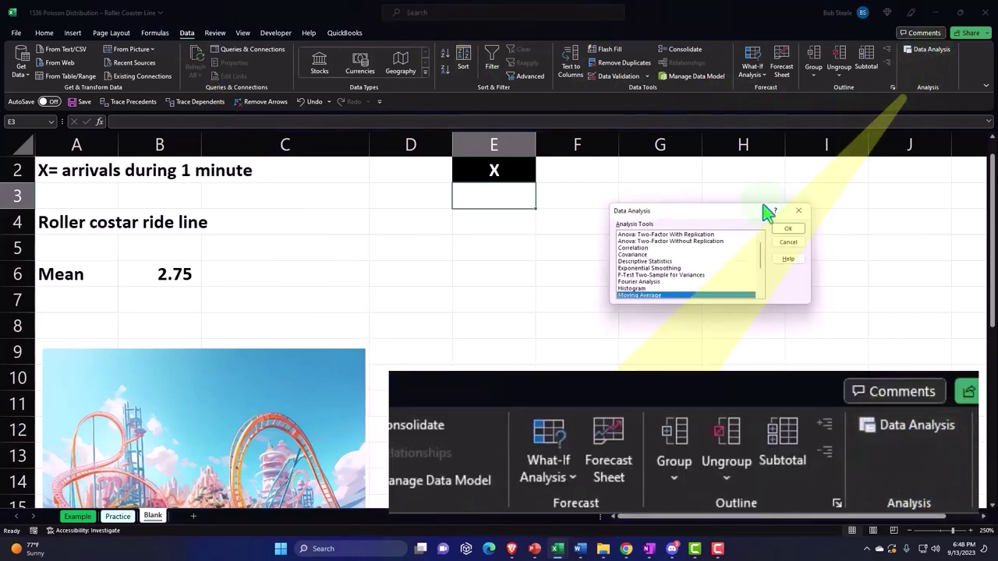
scroll(718, 267, "down", 2)
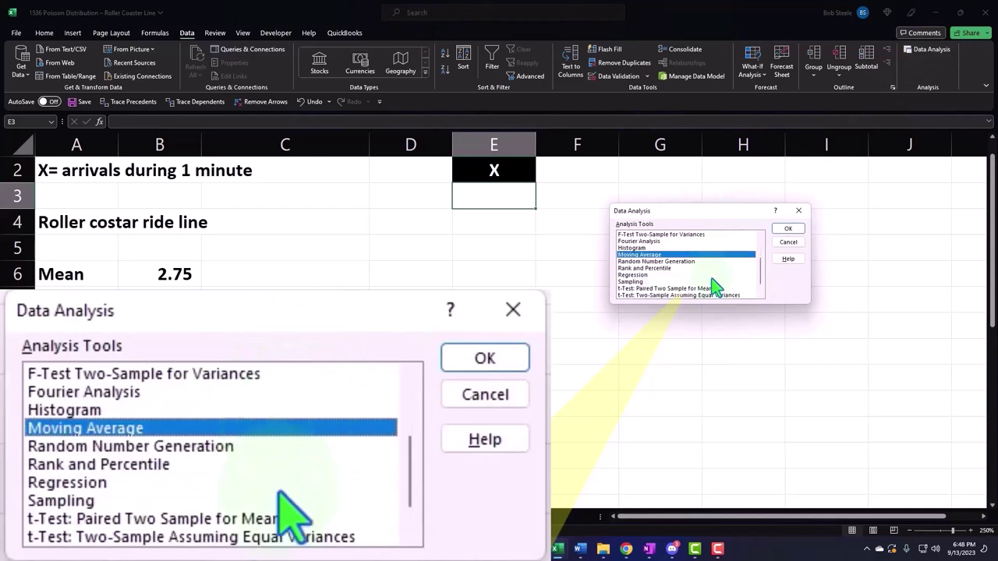
left_click(675, 262)
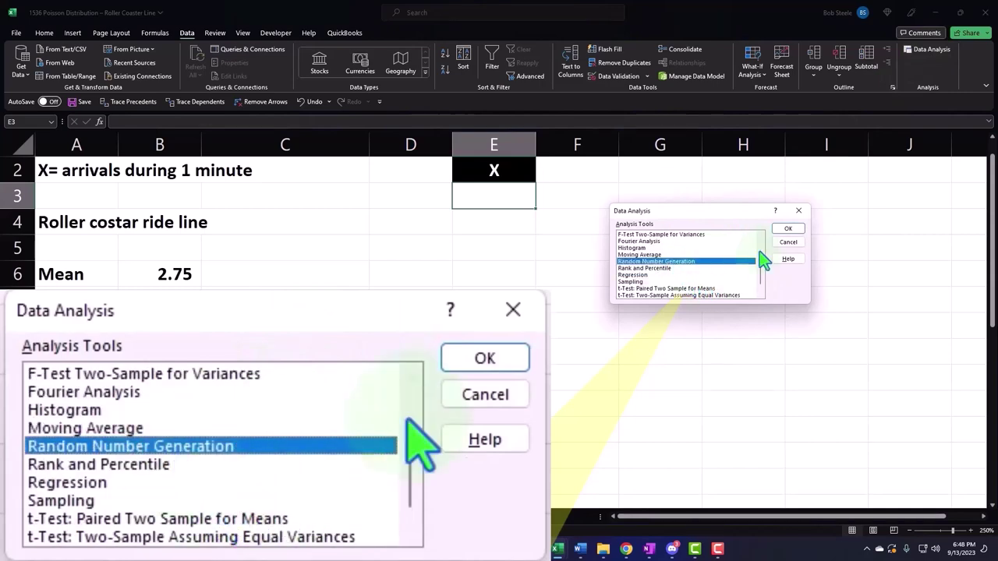
left_click(789, 230)
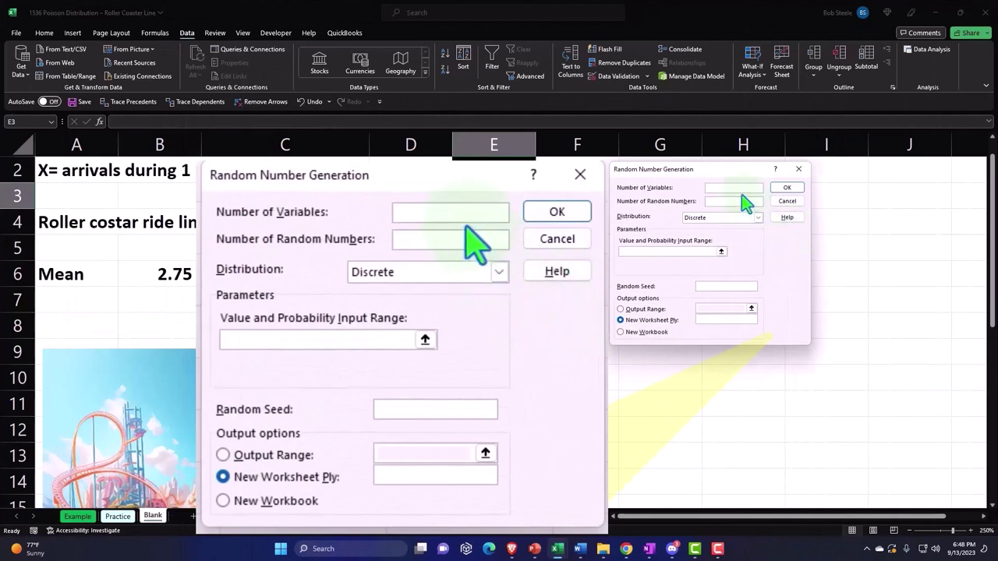
Step: Set 1 variable and 1000 random numbers with a Poisson distribution, lambda 2.75
type("1")
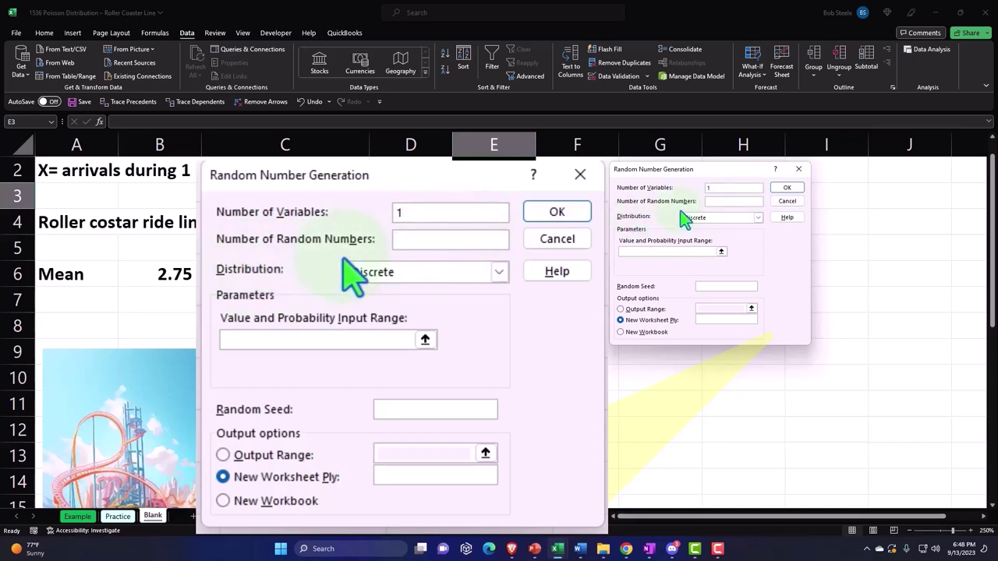
key("Tab")
type("1000")
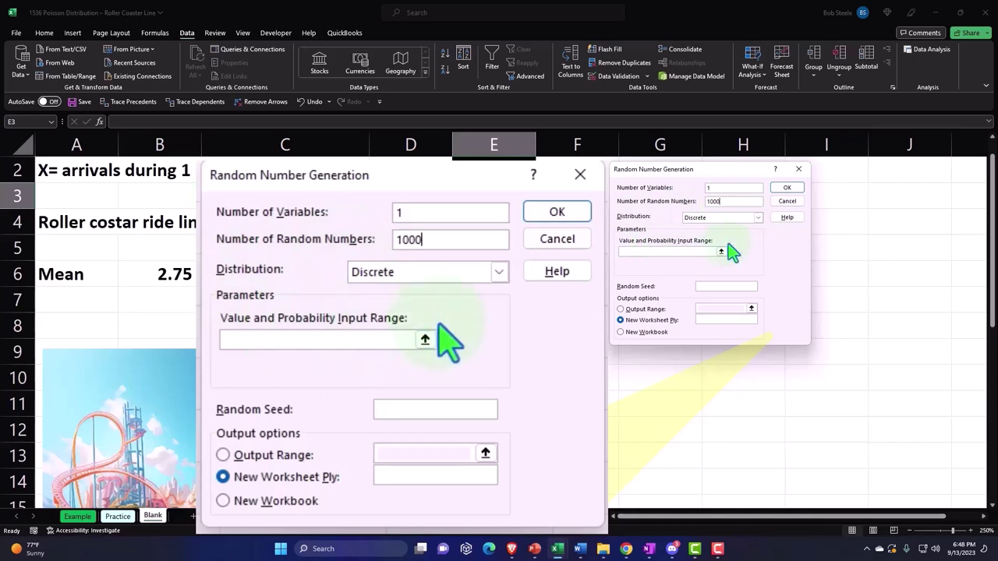
left_click(499, 272)
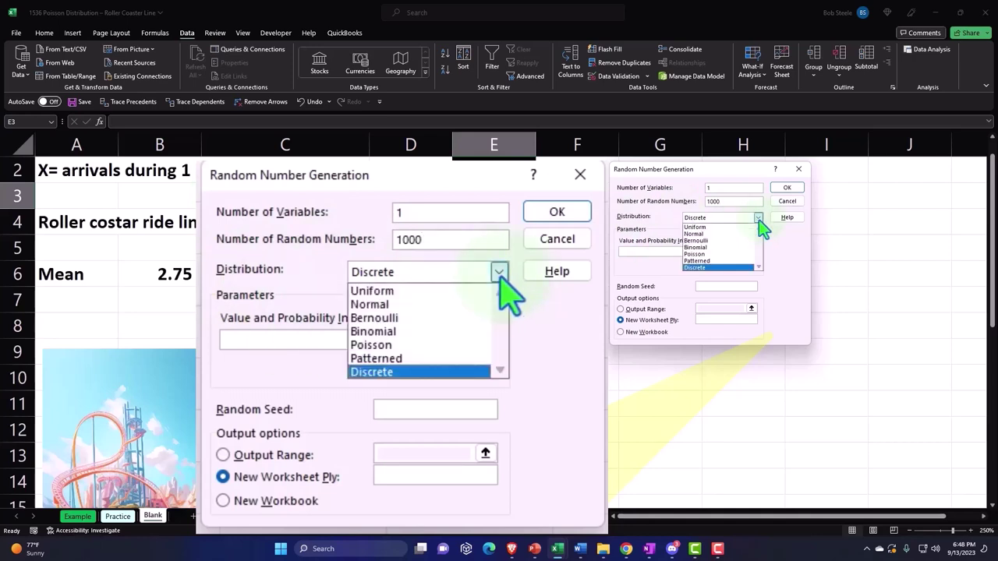
left_click(726, 254)
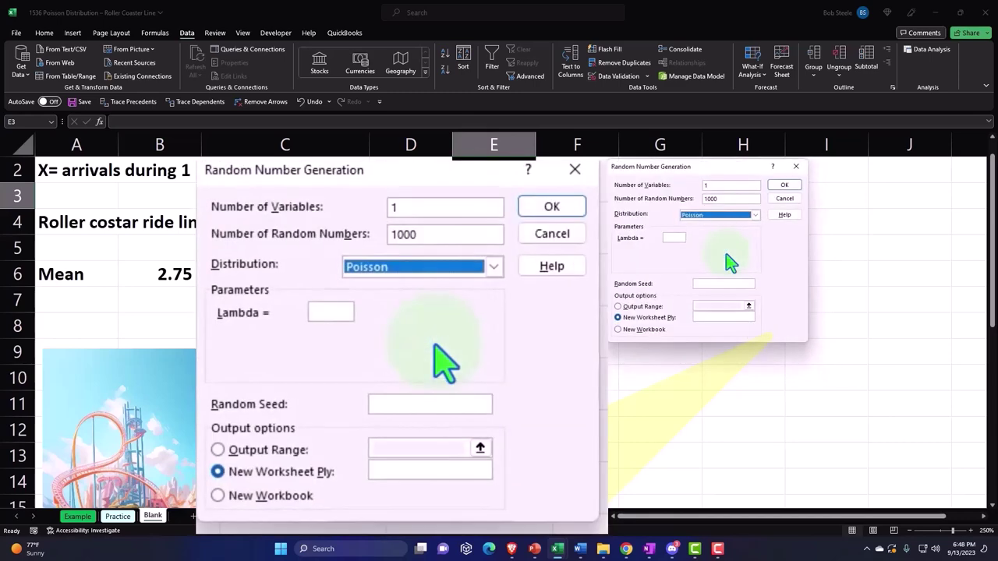
left_click(331, 316)
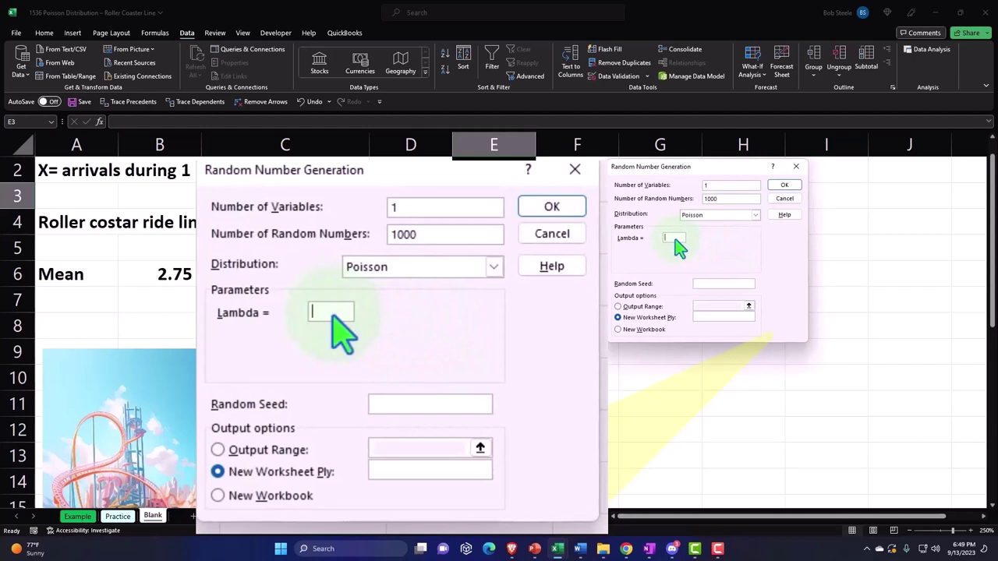
type("2.75")
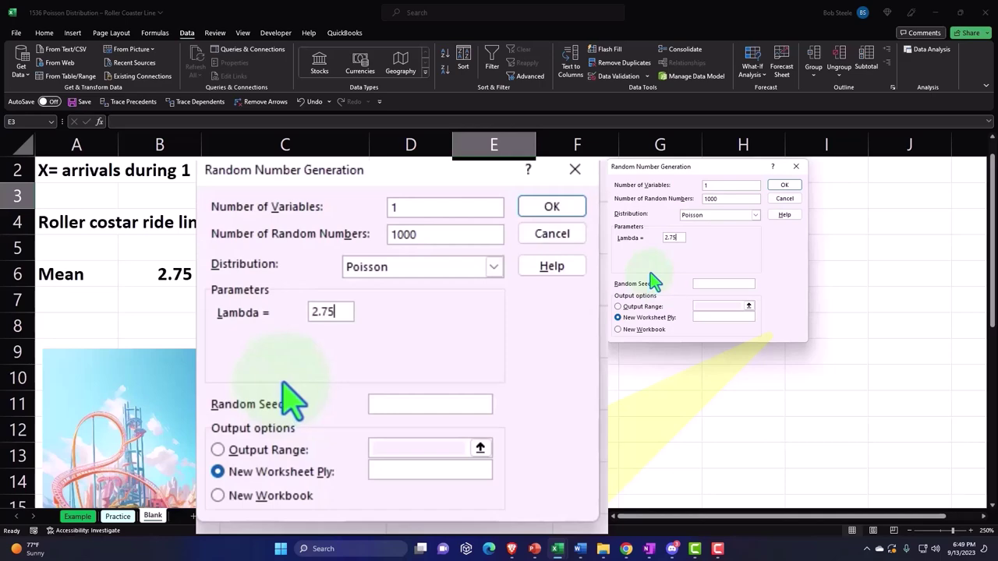
Step: Set the generator's output range to start at cell $E$3
left_click(217, 450)
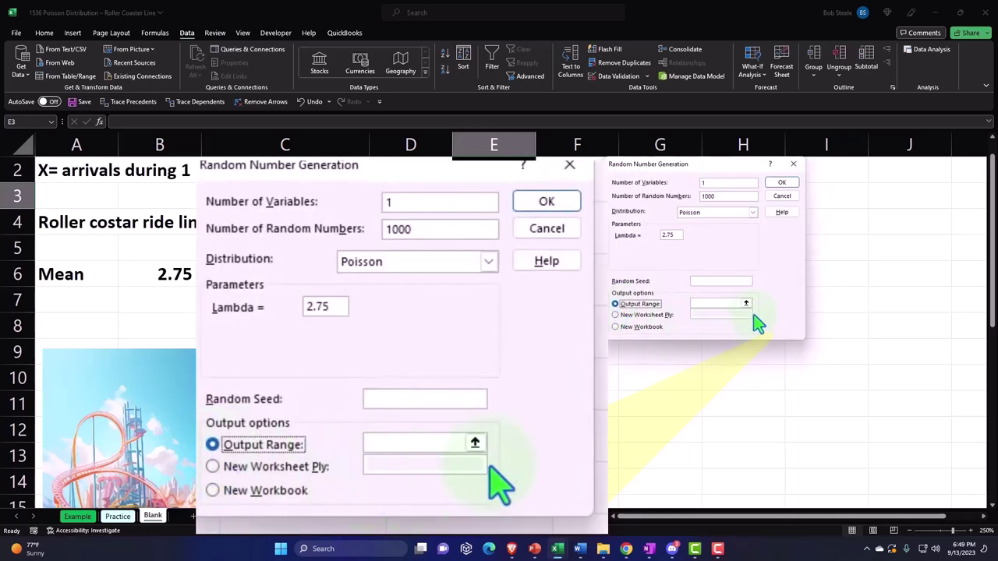
left_click(745, 304)
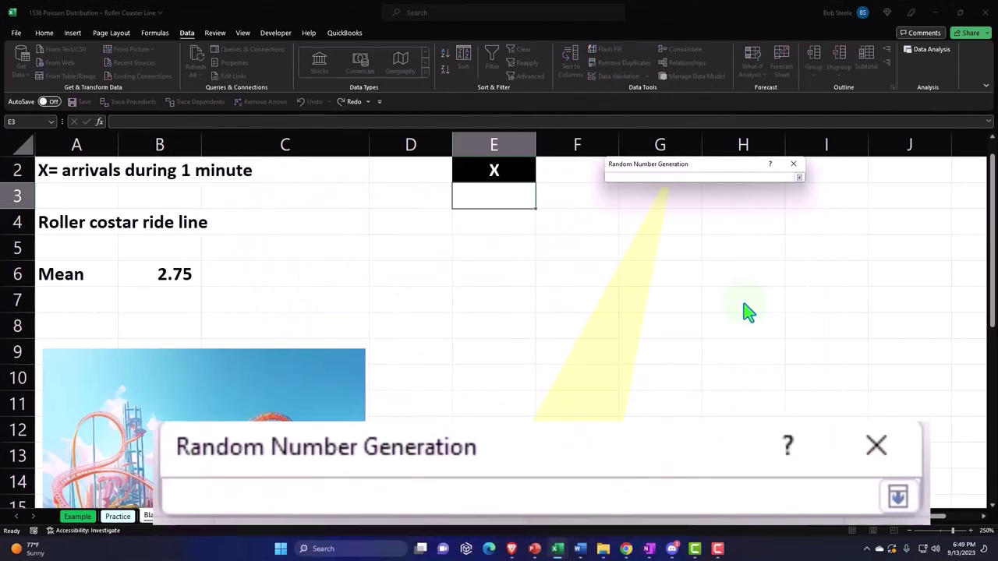
left_click(500, 193)
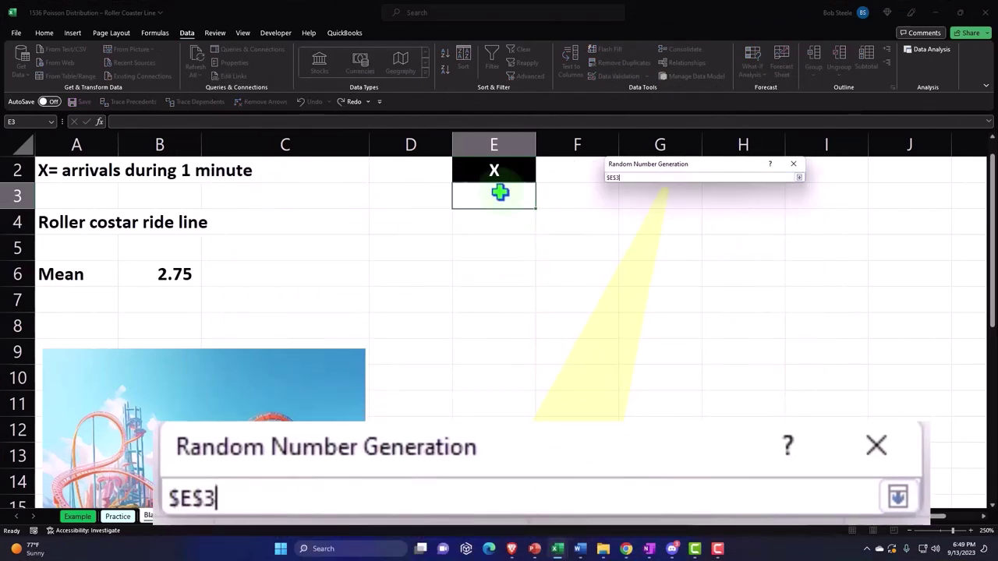
left_click(798, 178)
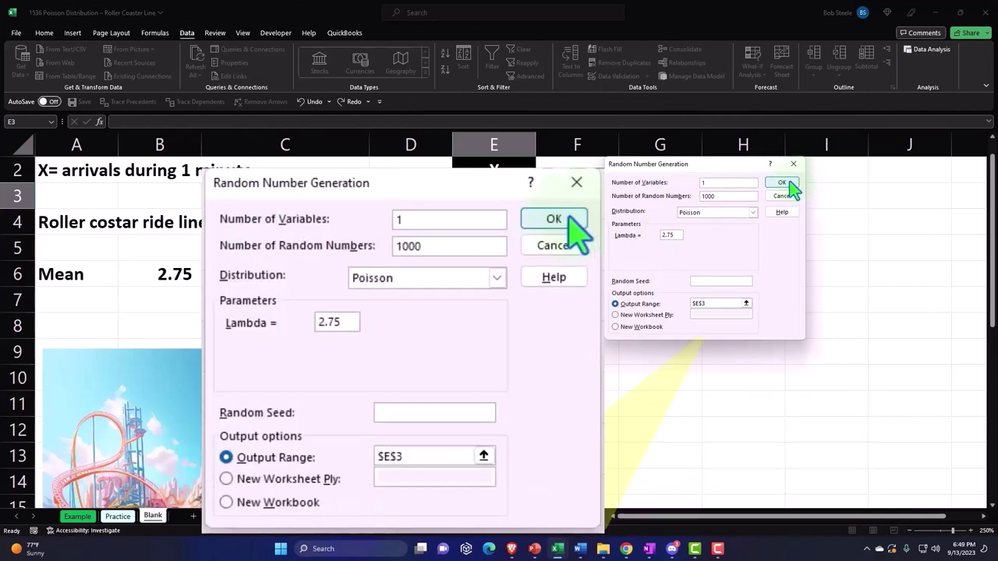
left_click(789, 184)
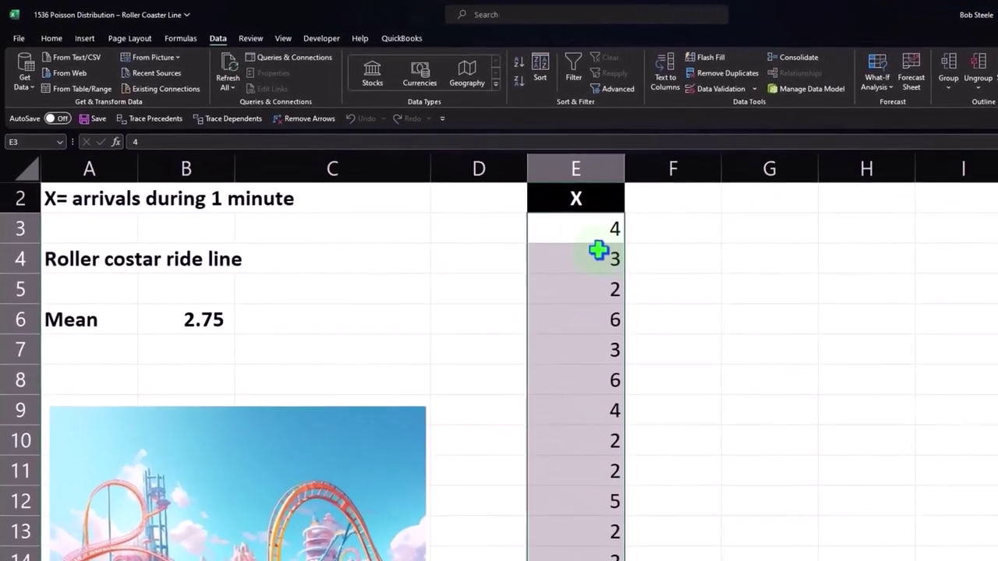
left_click(595, 230)
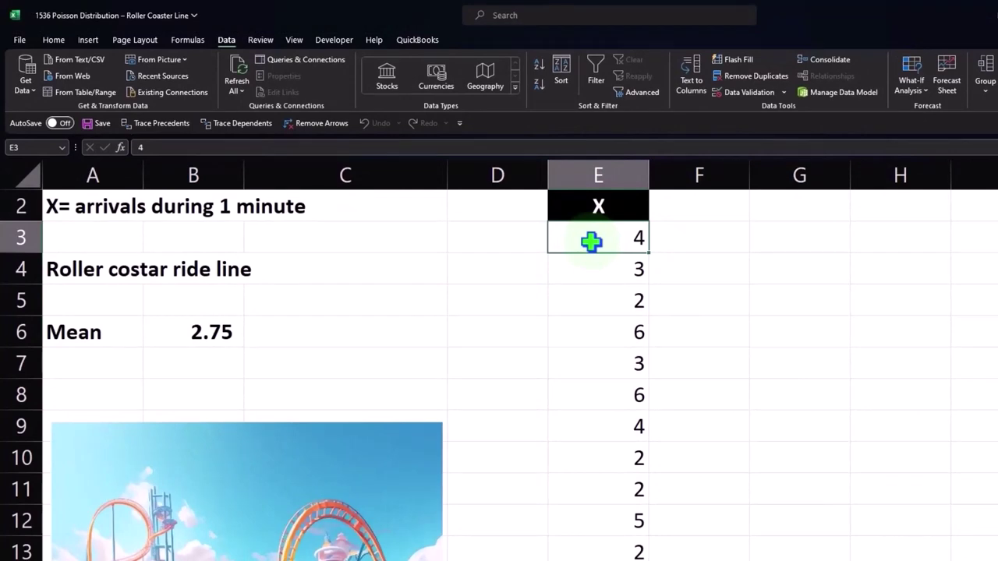
key("Down")
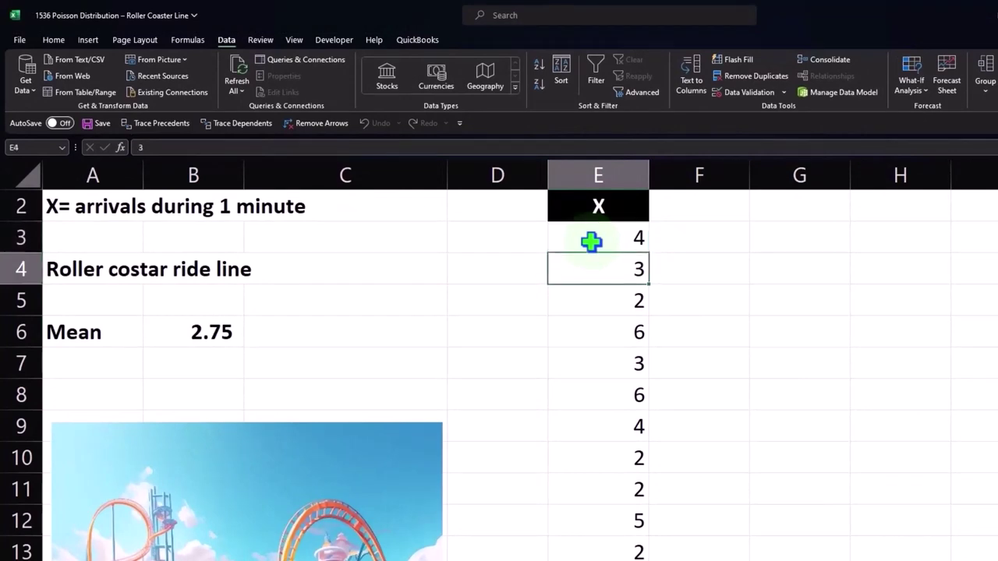
key("Down")
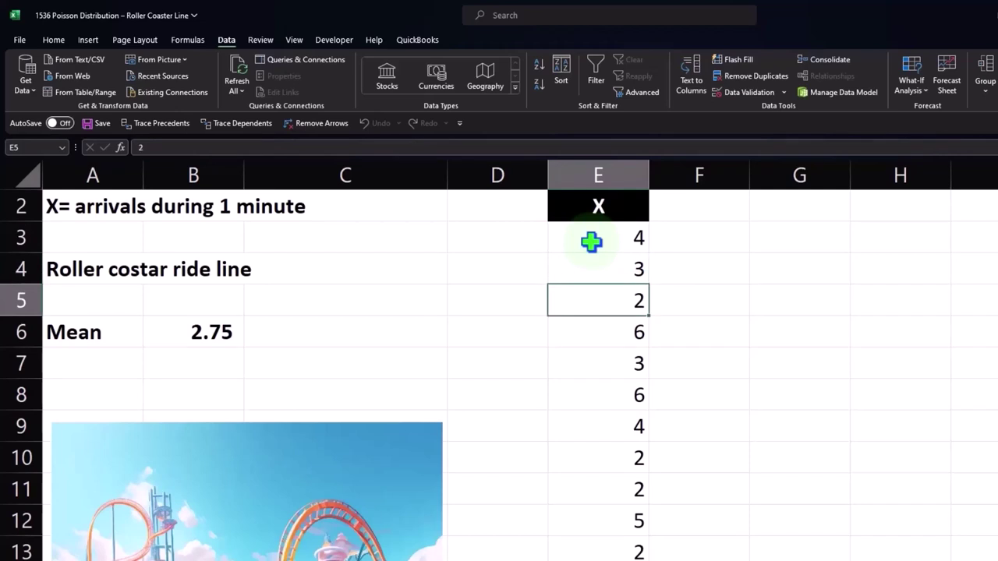
left_click(223, 335)
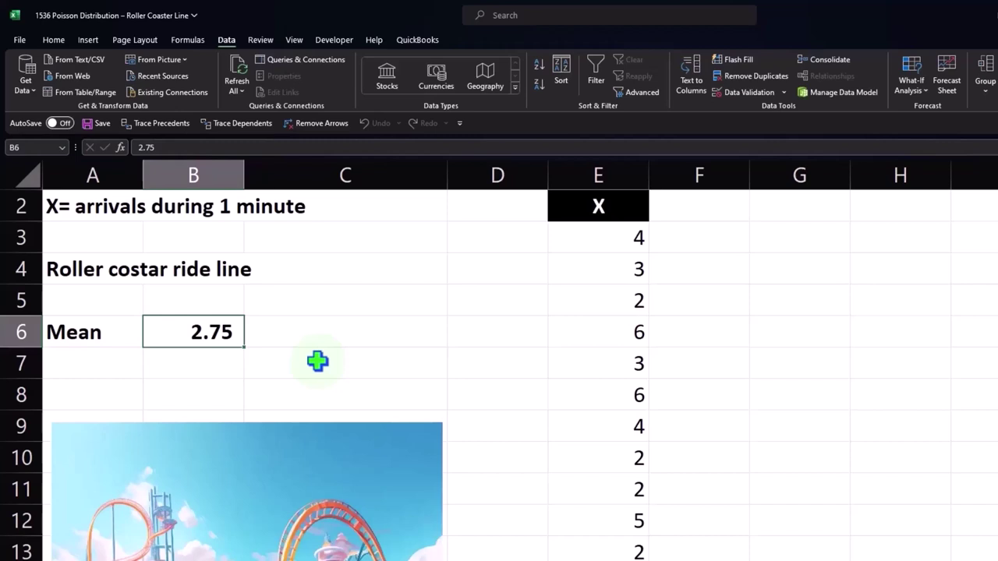
key("Right")
key("Right")
key("Right")
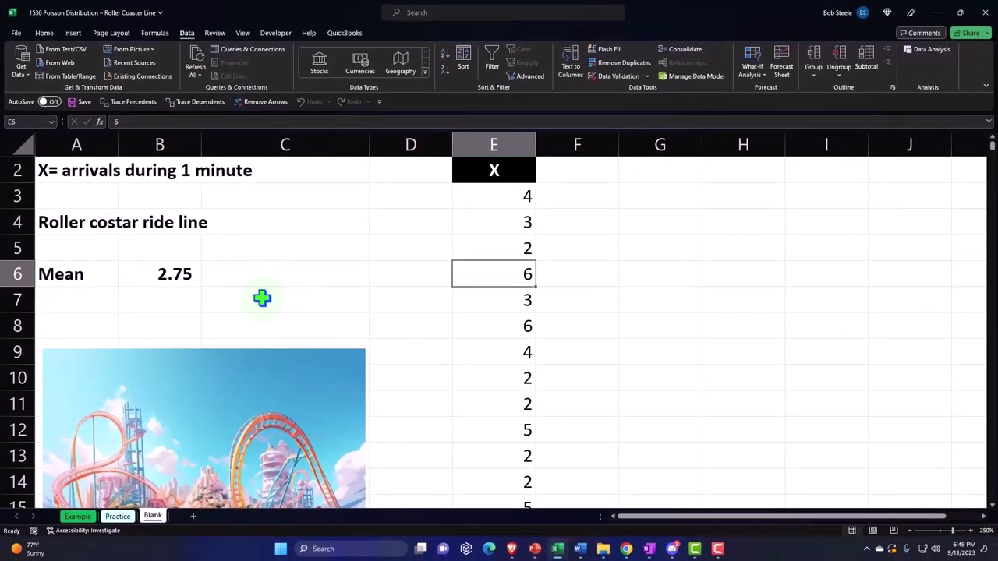
key("Up")
key("Up")
key("Up")
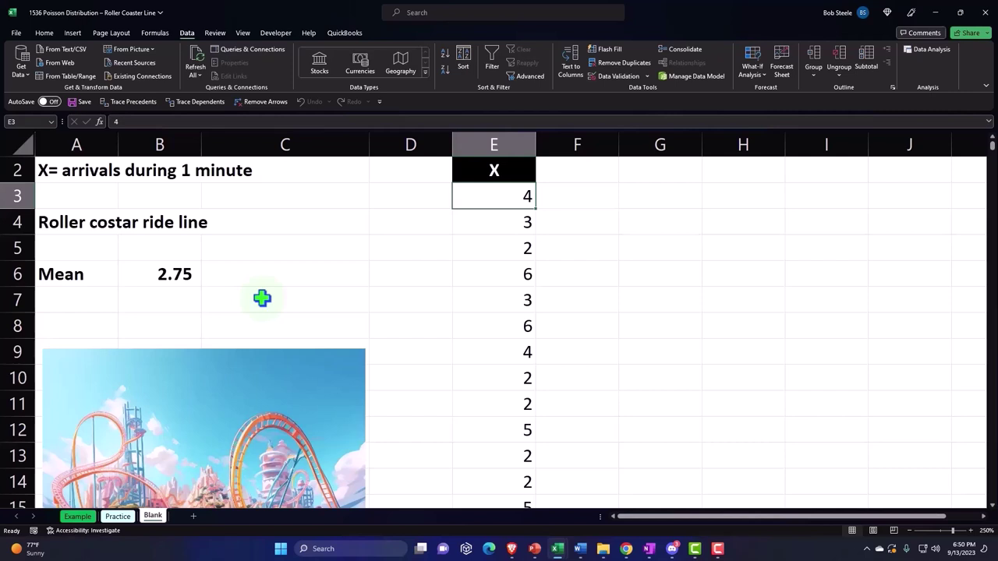
key("Down")
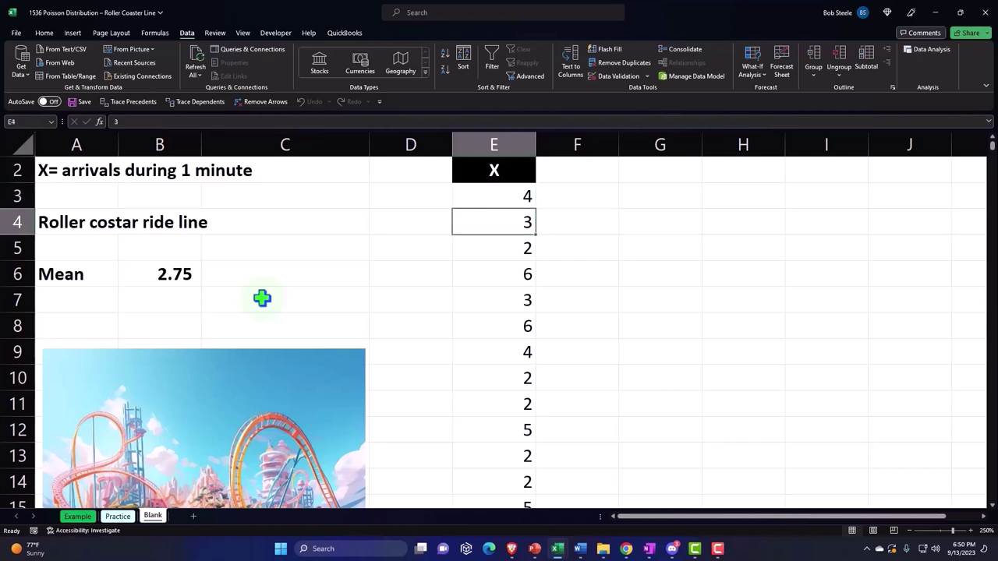
key("Down")
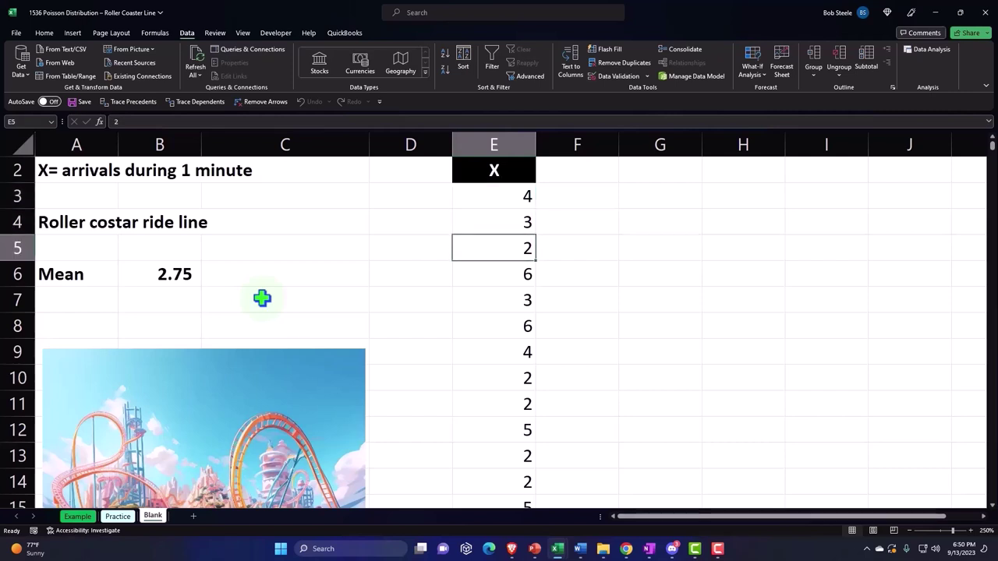
key("Down")
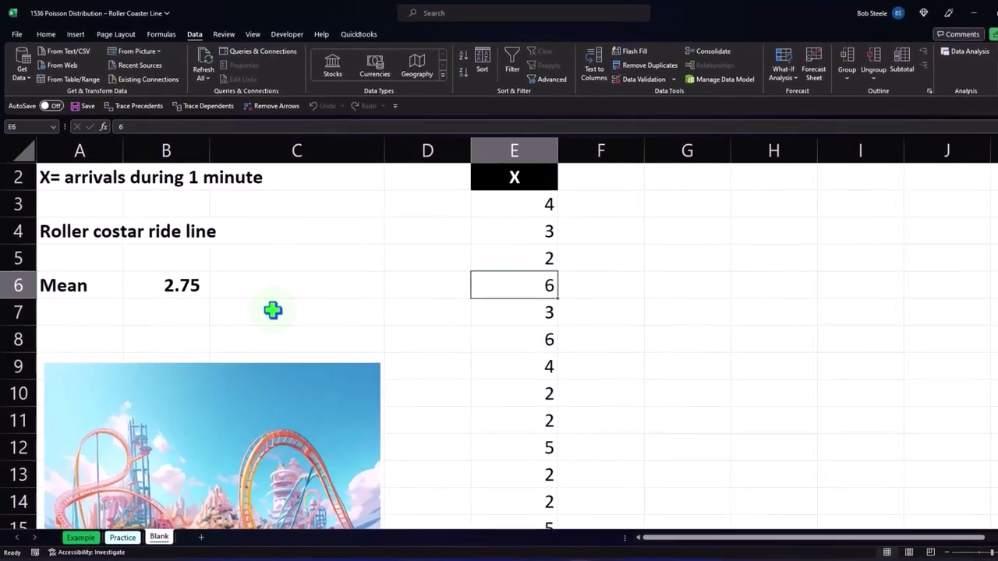
key("Down")
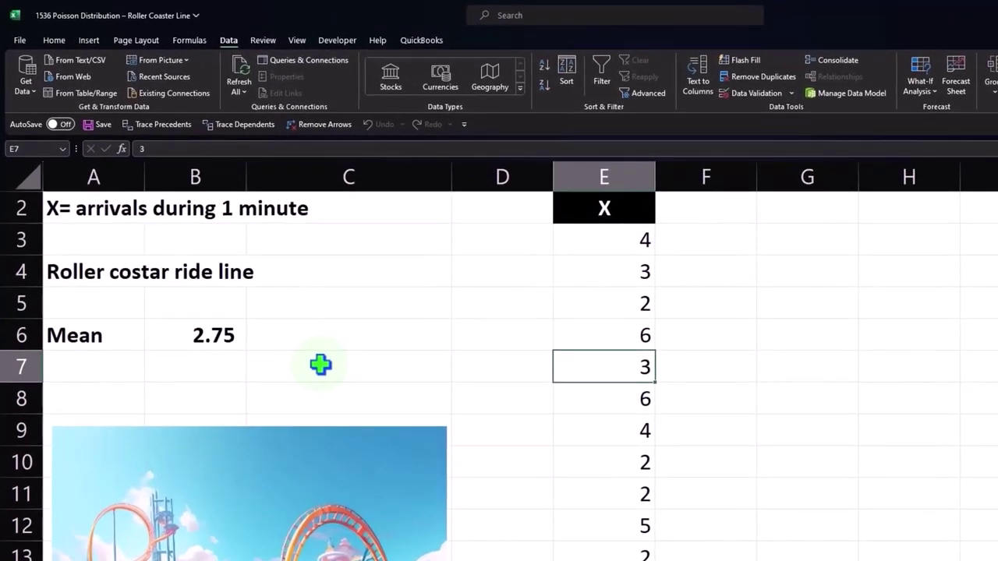
key("Down")
key("Down")
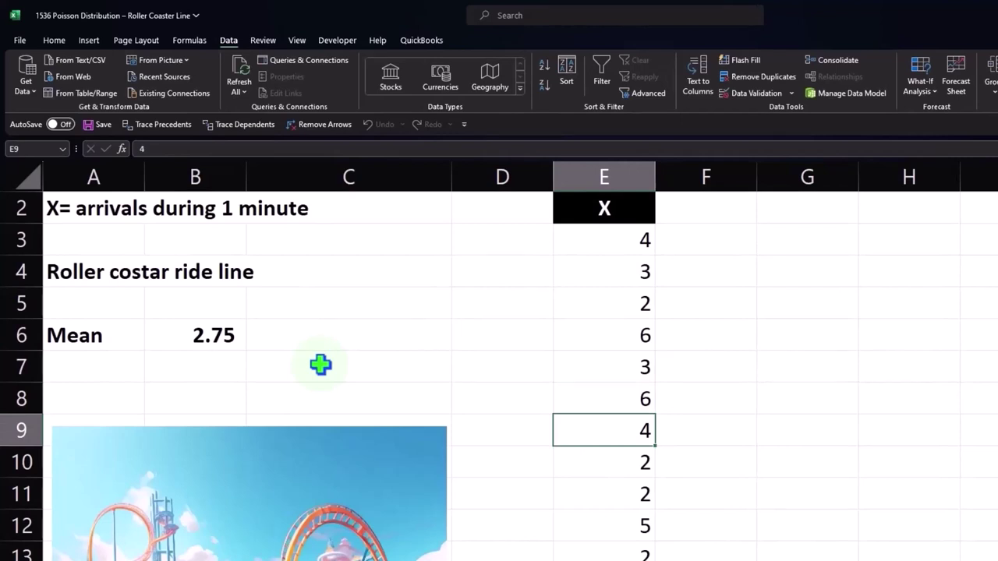
left_click(202, 333)
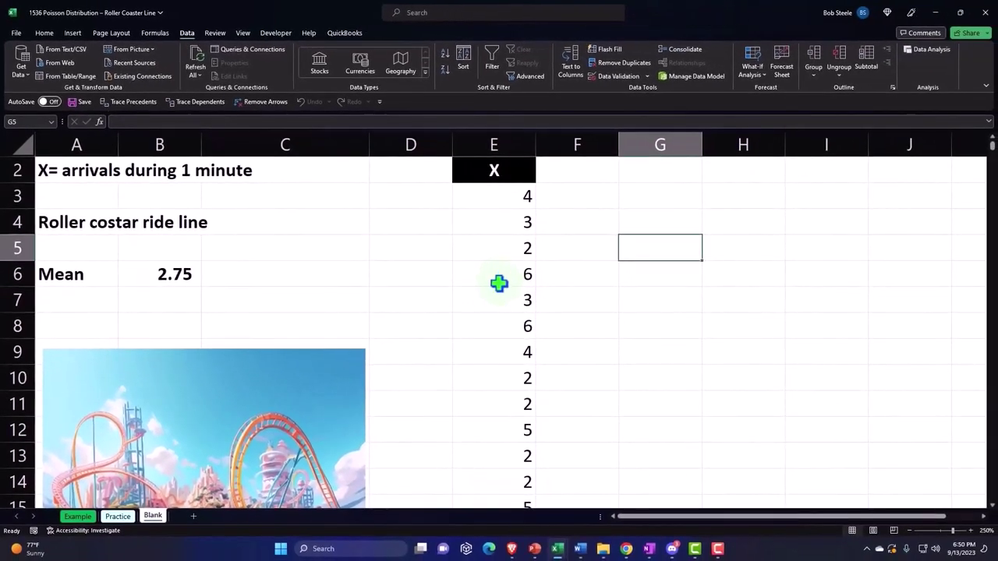
Step: Enter the headings '# of Arrivals', 'Freqency' and '% of Total' in G2:I2
left_click(612, 281)
left_click(646, 170)
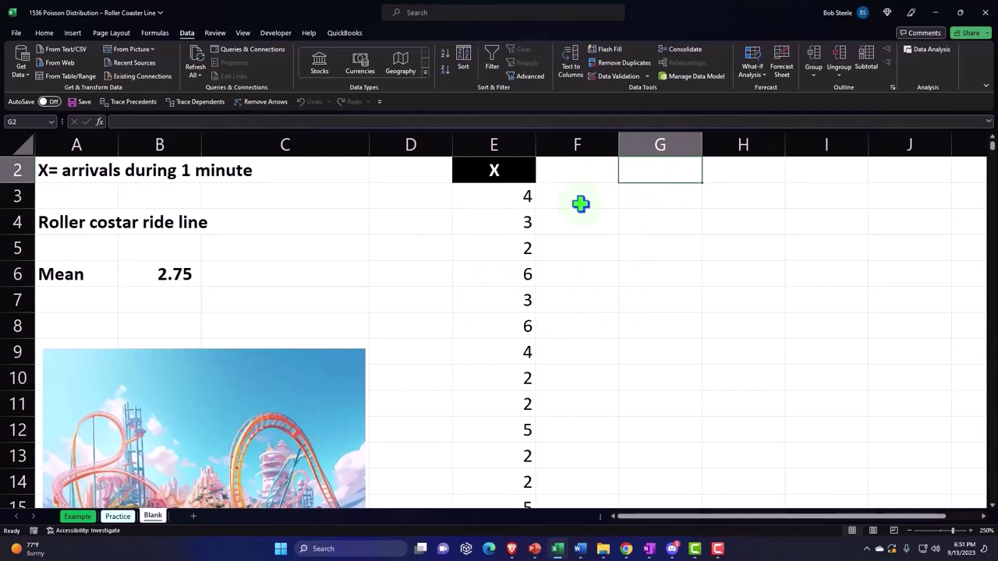
type("# of")
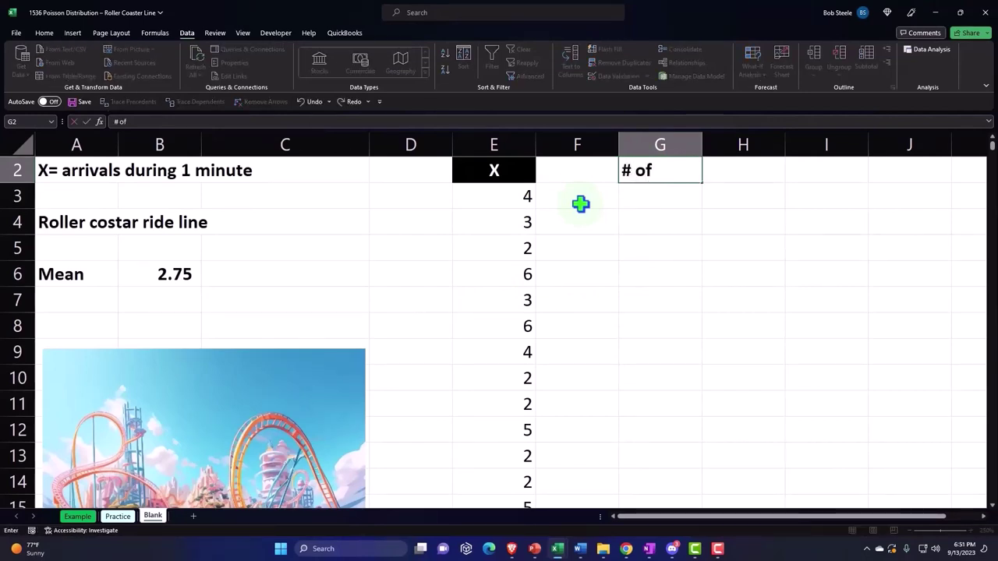
type(" Arrivals")
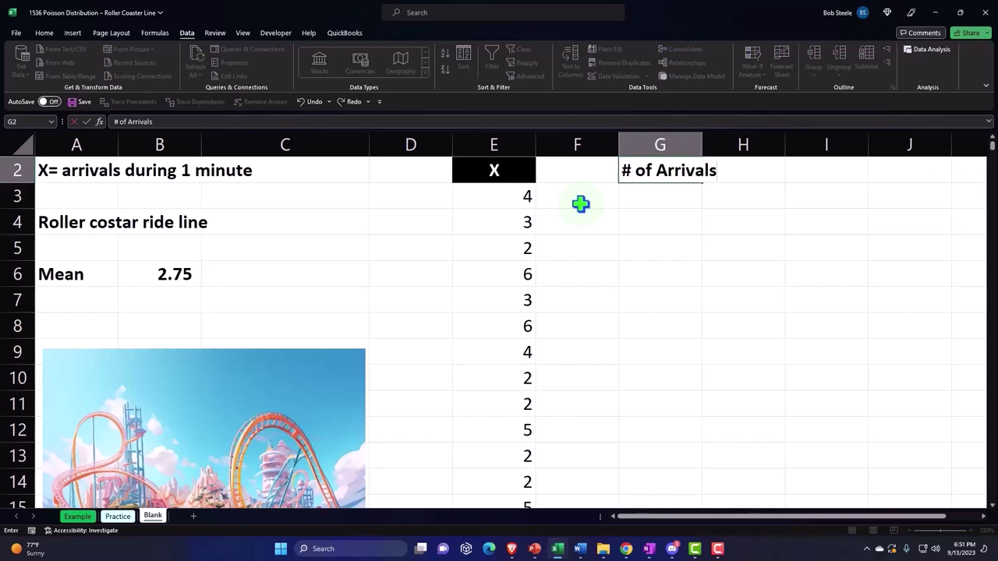
key("Tab")
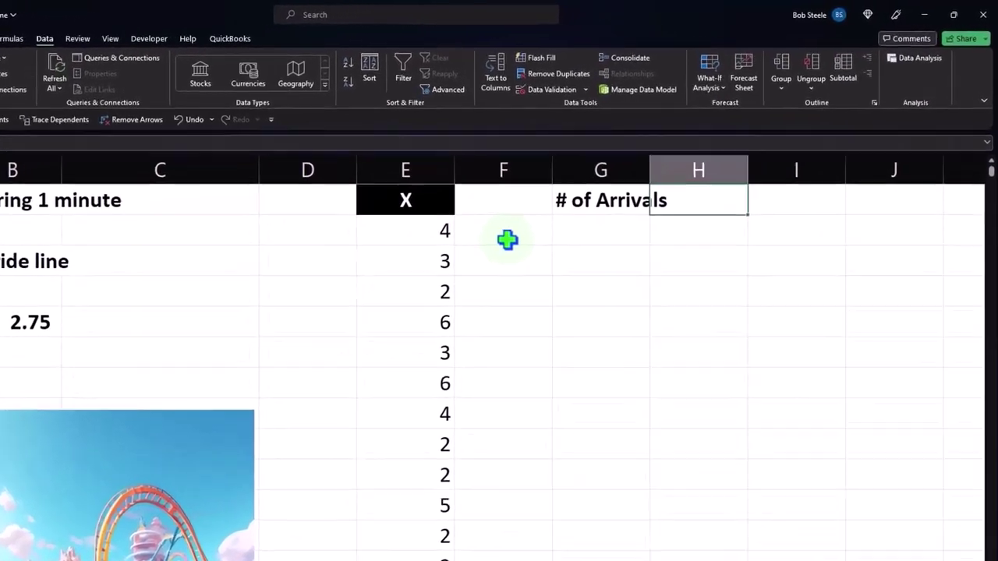
type("Freqency")
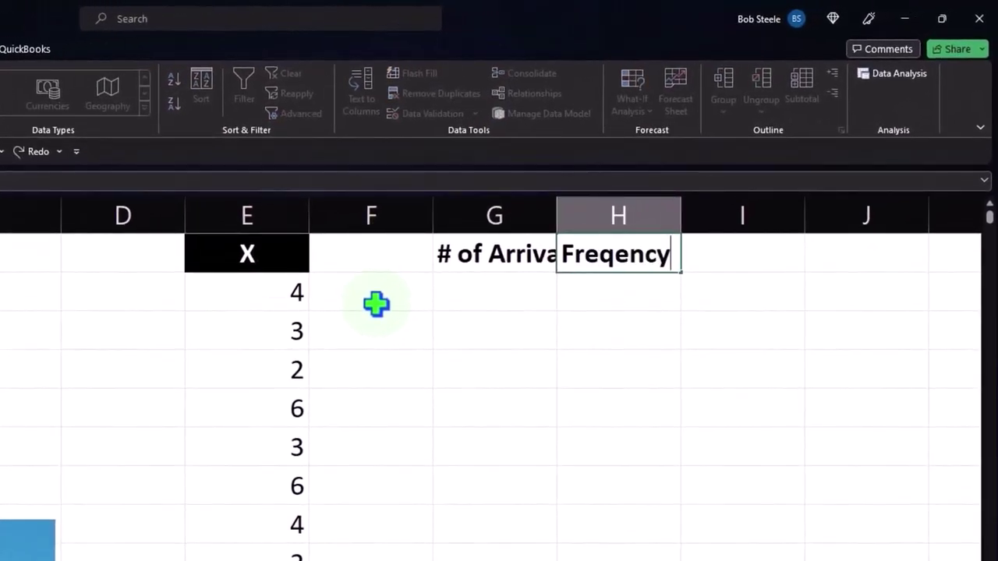
key("Tab")
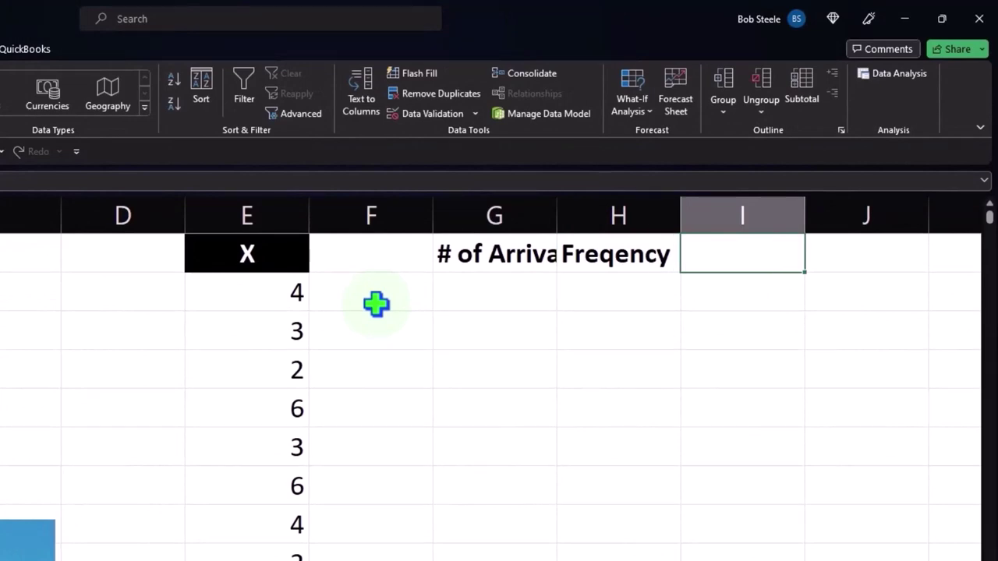
type("% of Total")
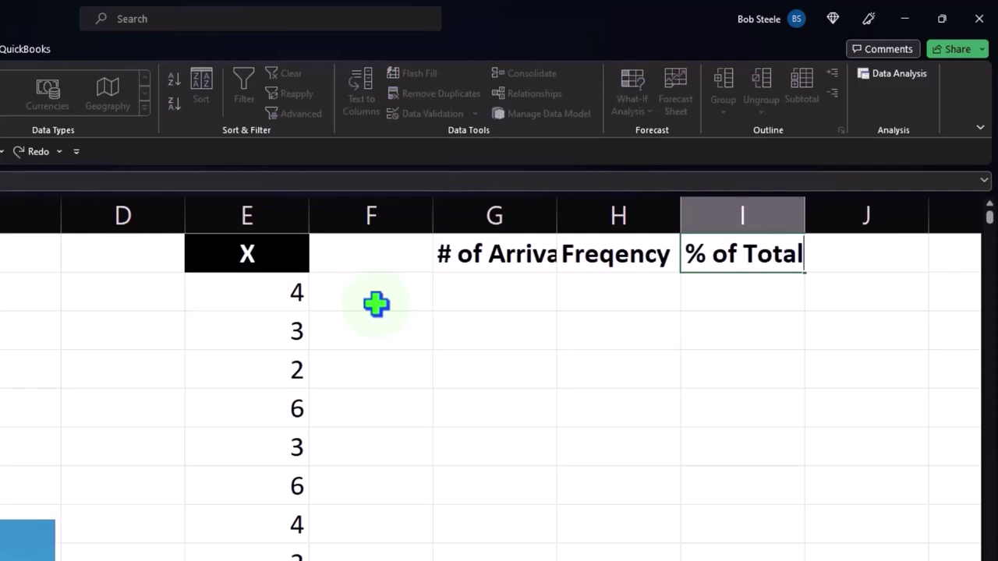
key("Return")
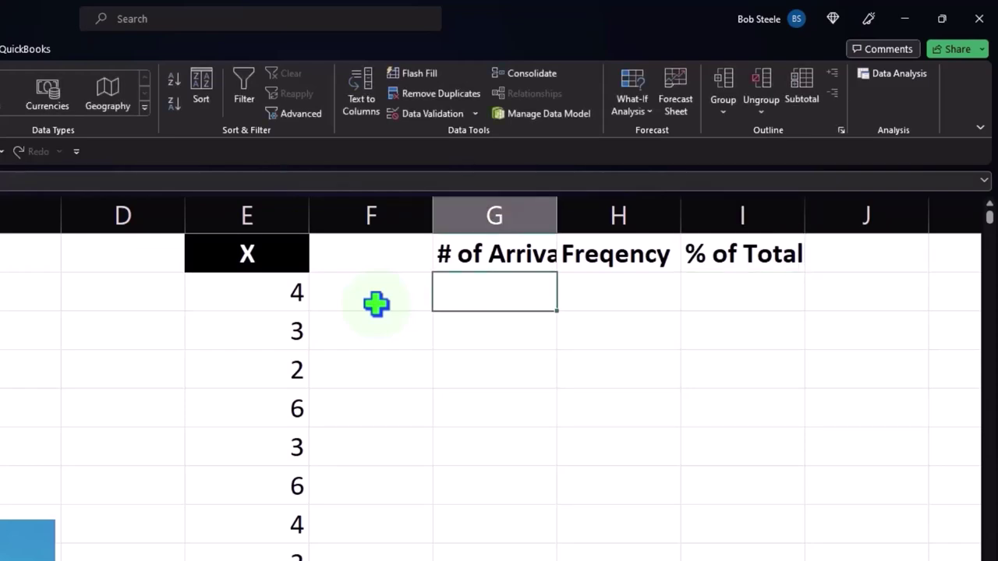
Step: Format G2:I2 with black fill, white font, centred alignment and wrapped text
left_click(546, 246)
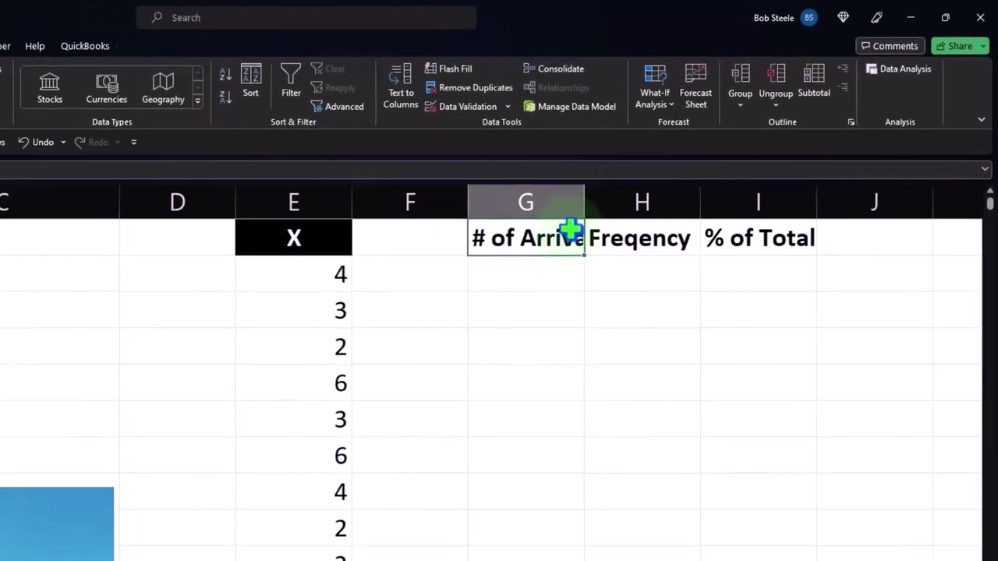
left_click_drag(581, 229, 716, 235)
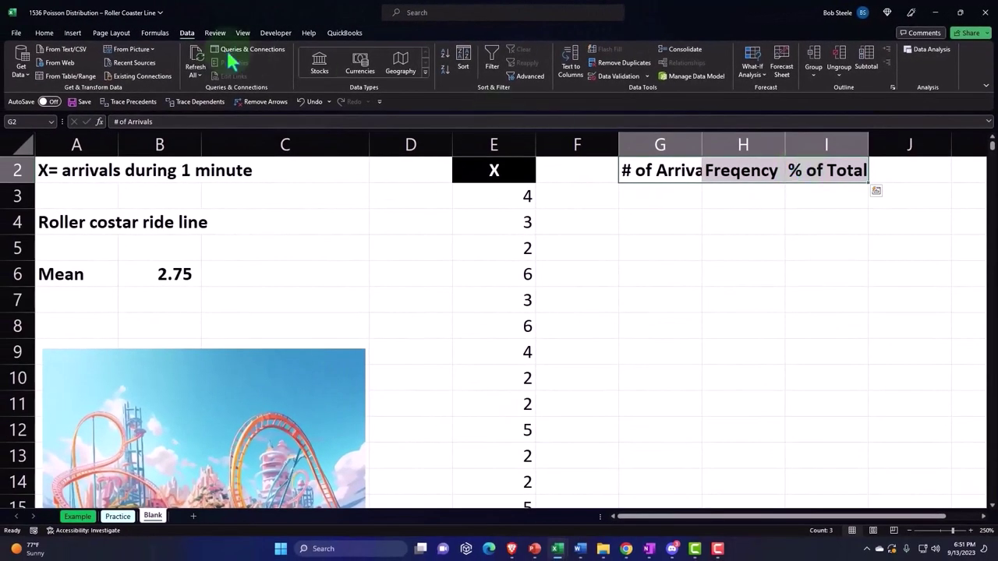
left_click(44, 33)
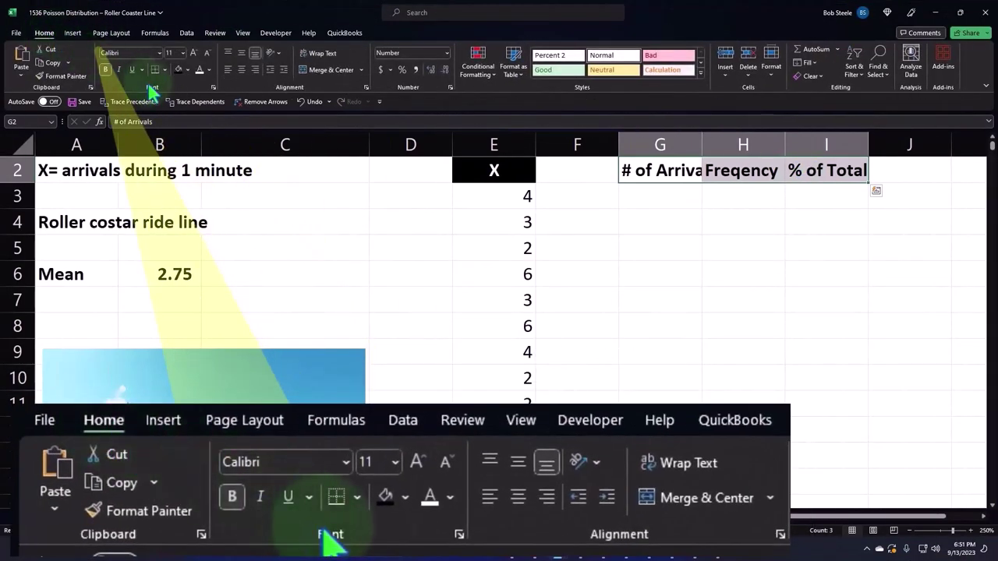
left_click(179, 70)
left_click(200, 69)
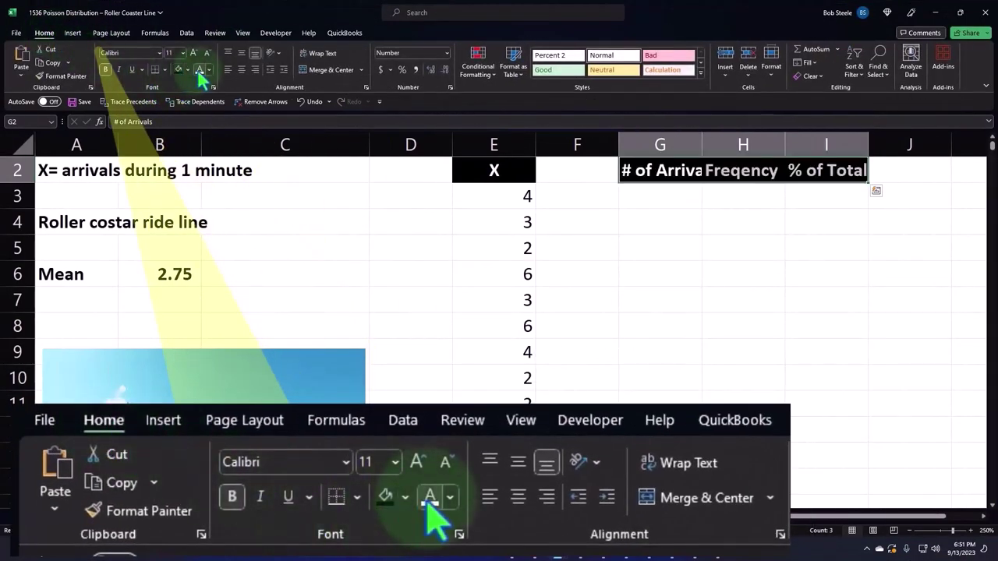
left_click(241, 70)
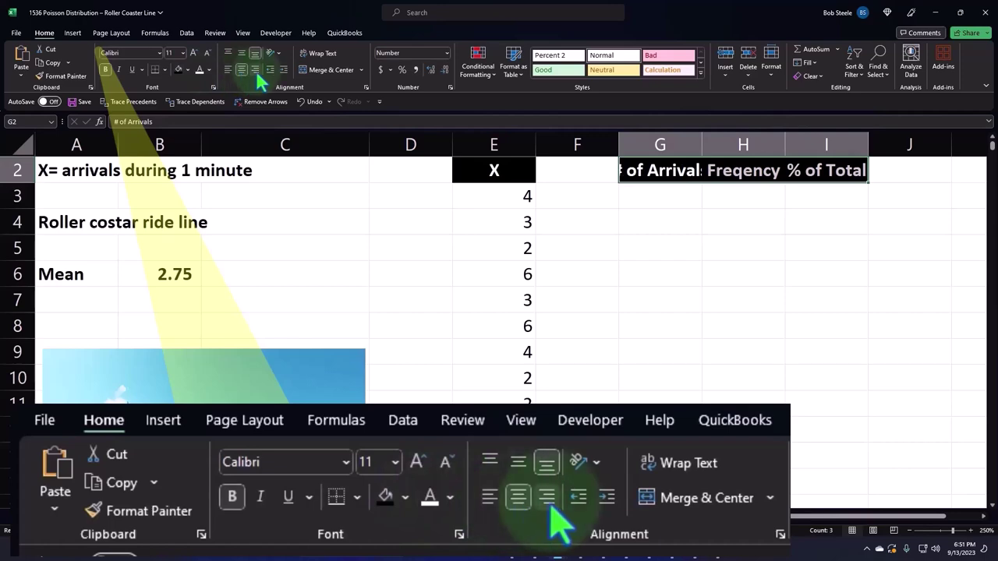
left_click(322, 55)
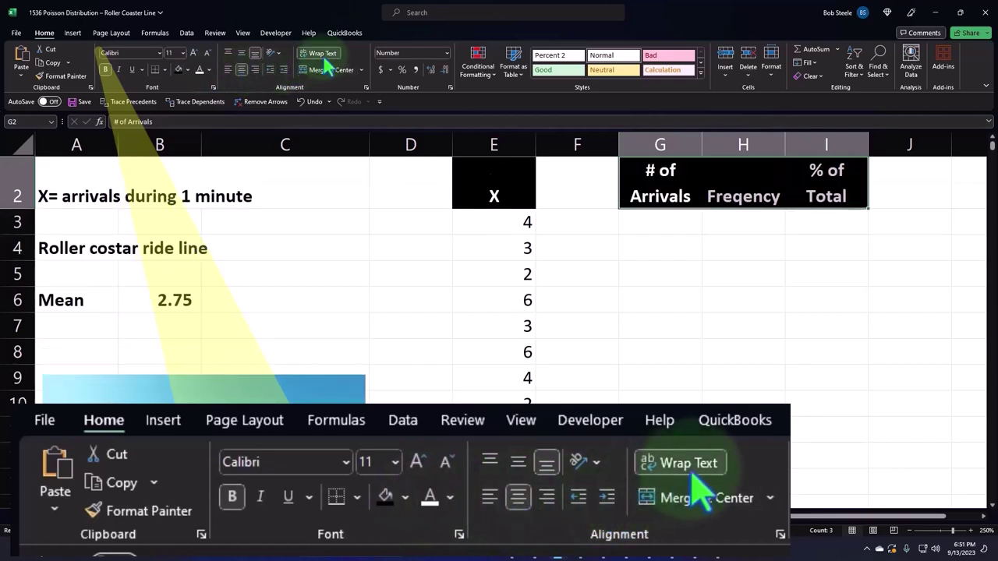
left_click(633, 224)
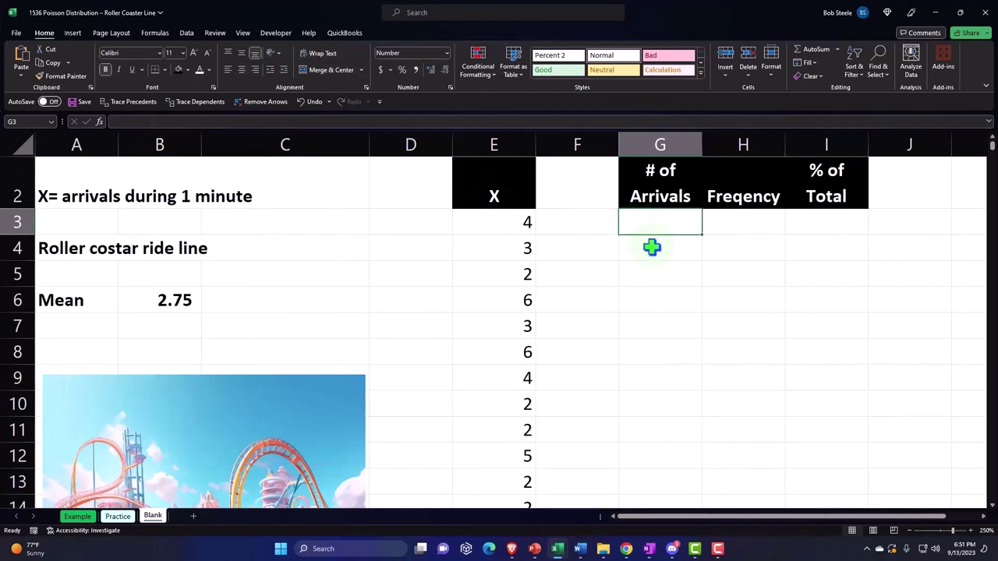
scroll(652, 247, "down", 2)
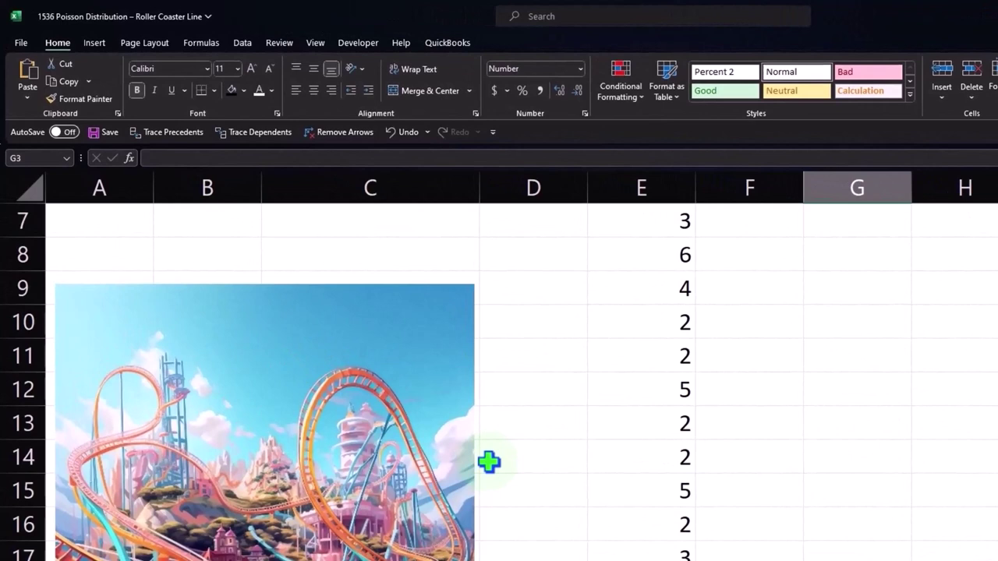
Step: Enter 0 and 1 in G3:G4 and fill the bin series down to 29 in G32
scroll(489, 462, "up", 2)
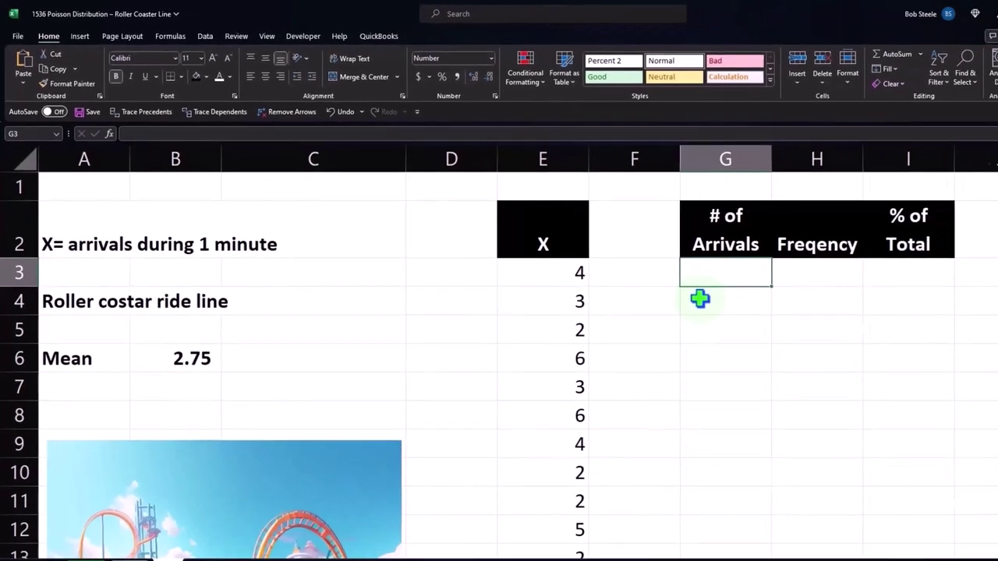
scroll(500, 351, "down", 2)
scroll(499, 351, "up", 2)
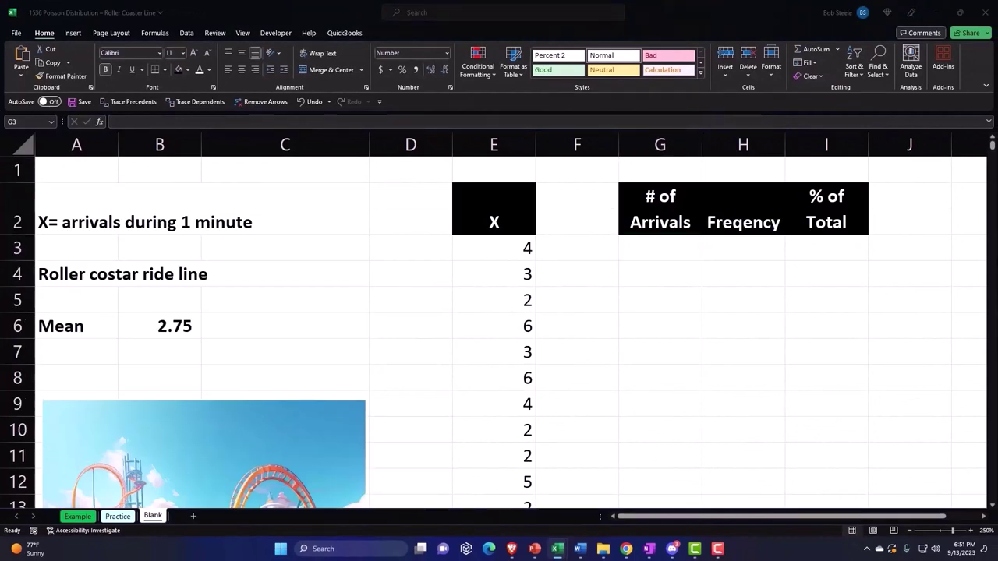
left_click(660, 248)
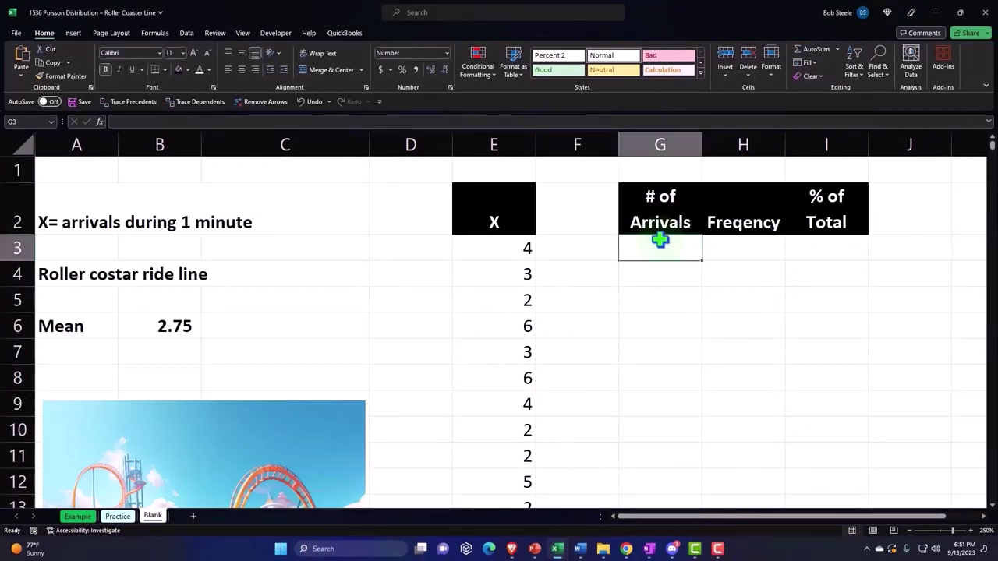
type("0")
key("Return")
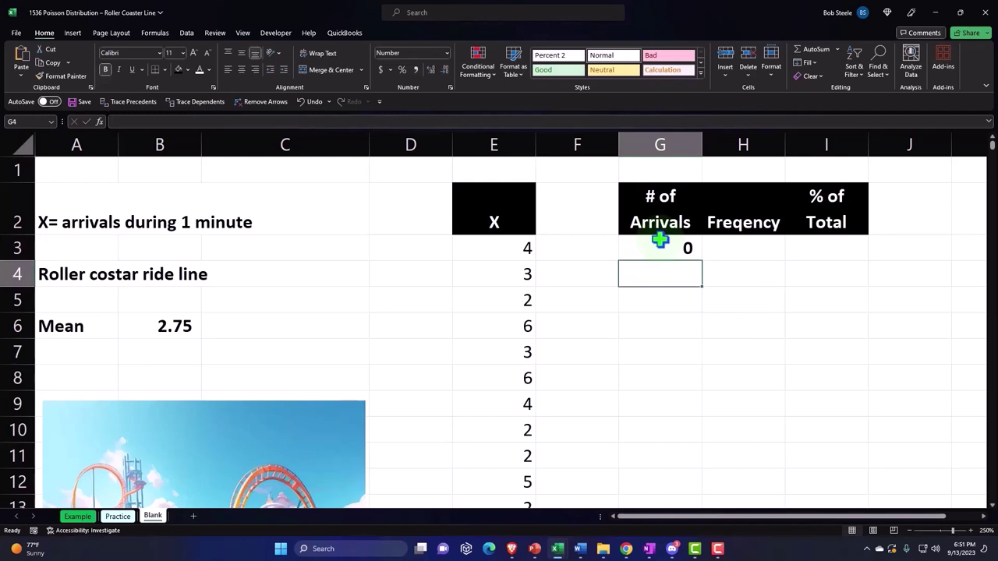
type("1")
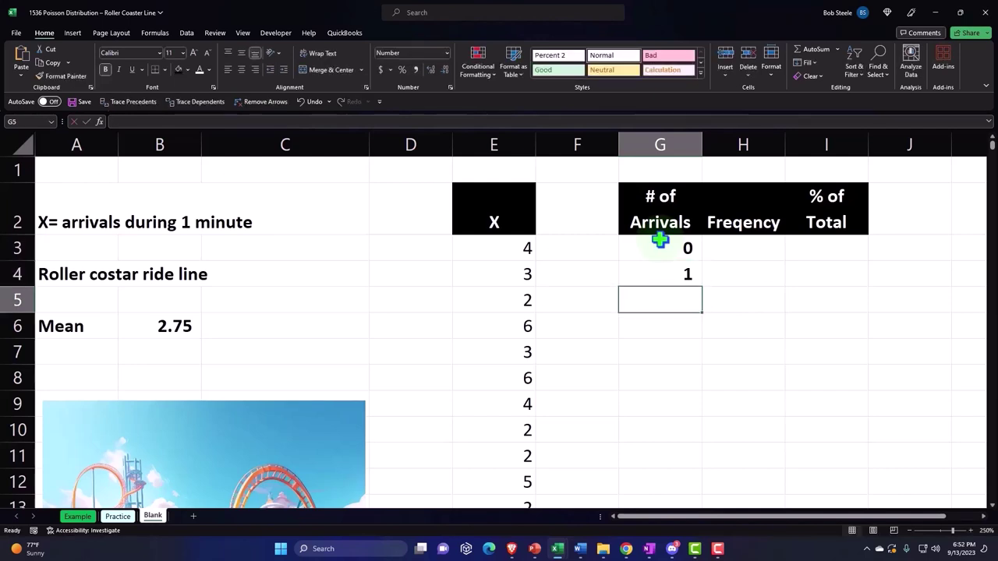
left_click_drag(660, 242, 662, 272)
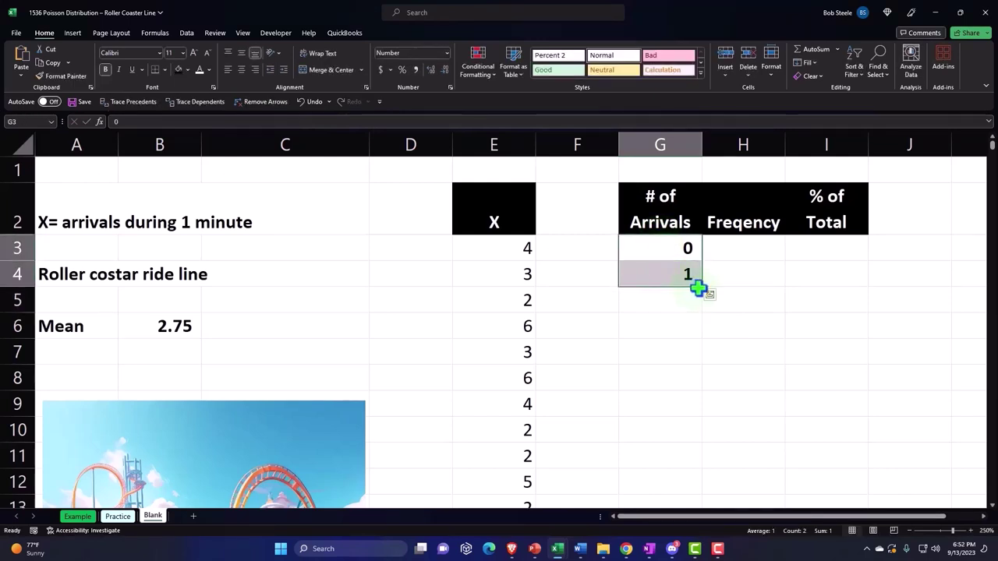
left_click_drag(706, 291, 694, 319)
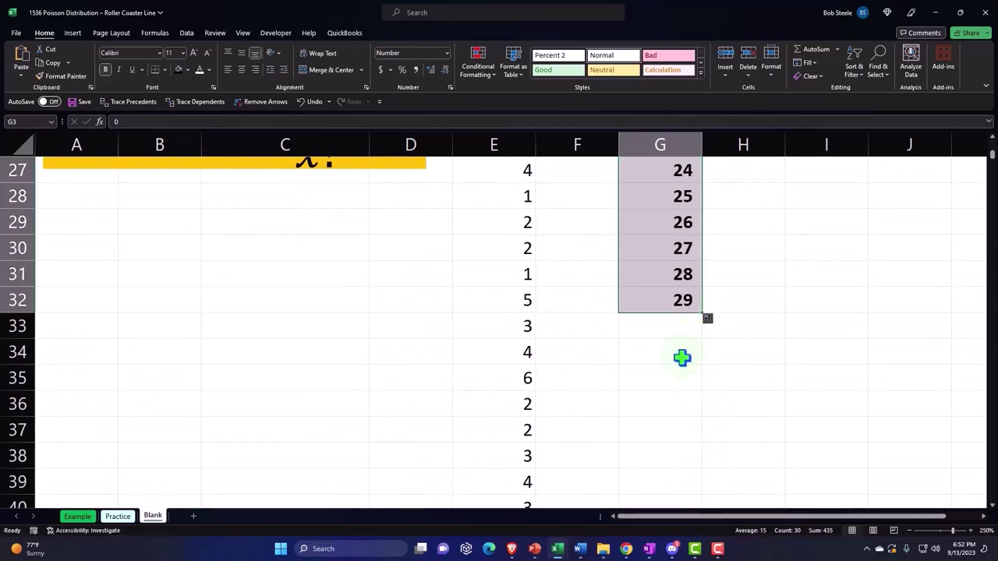
scroll(686, 359, "up", 9)
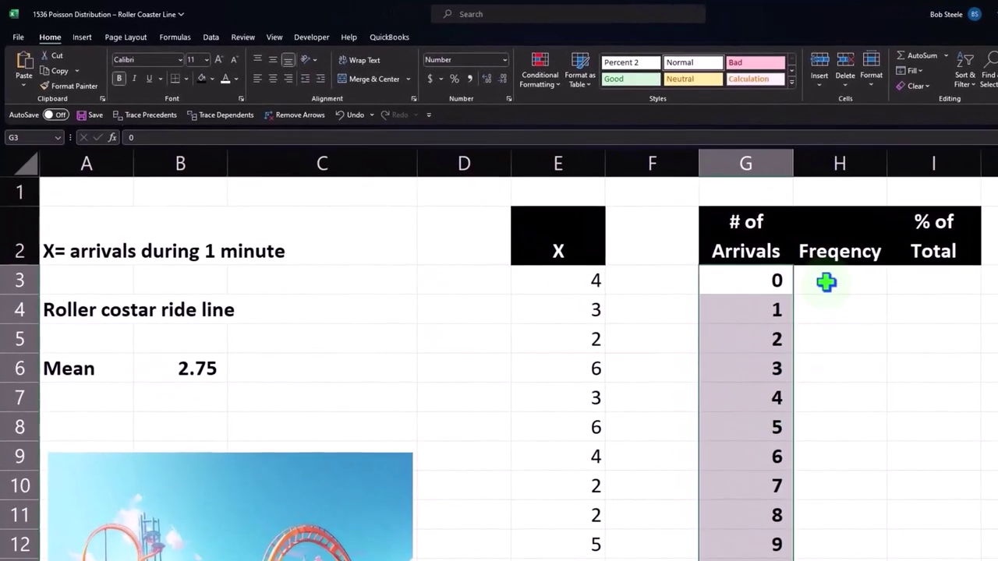
left_click(827, 282)
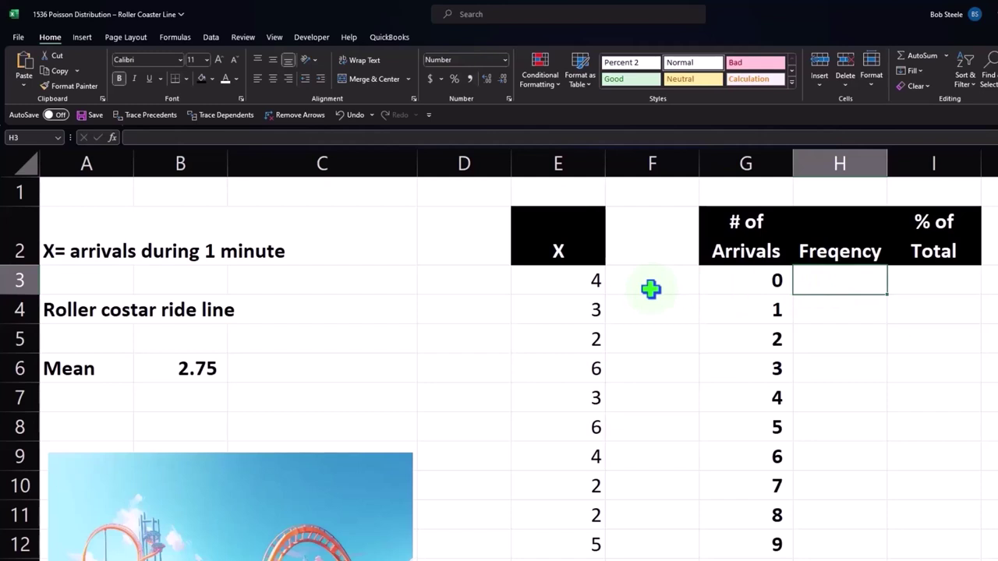
Step: Enter =COUNTIF(E3:E1002,G3) in H3 as a trial count, returning 62 for zero arrivals
type("=countif")
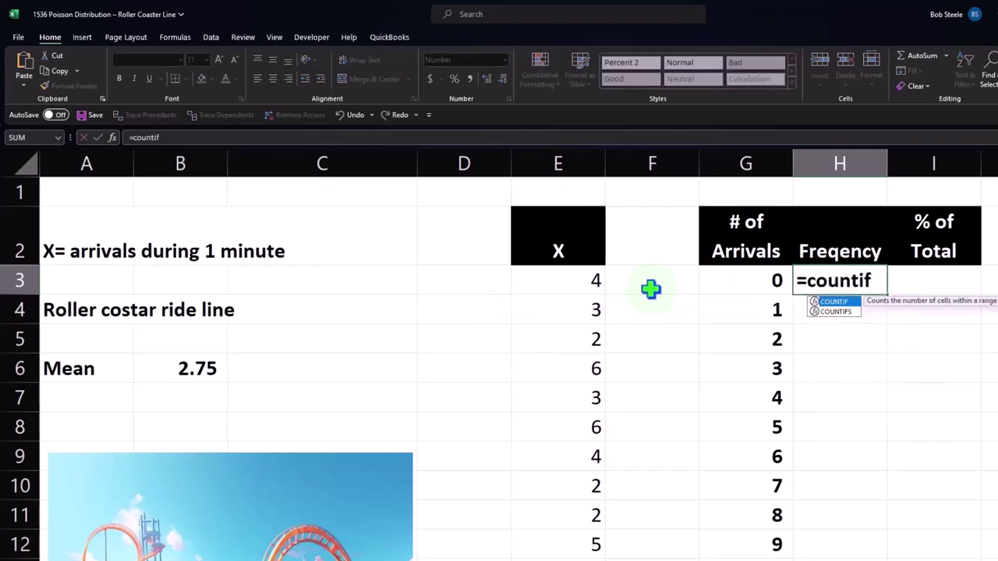
type("(")
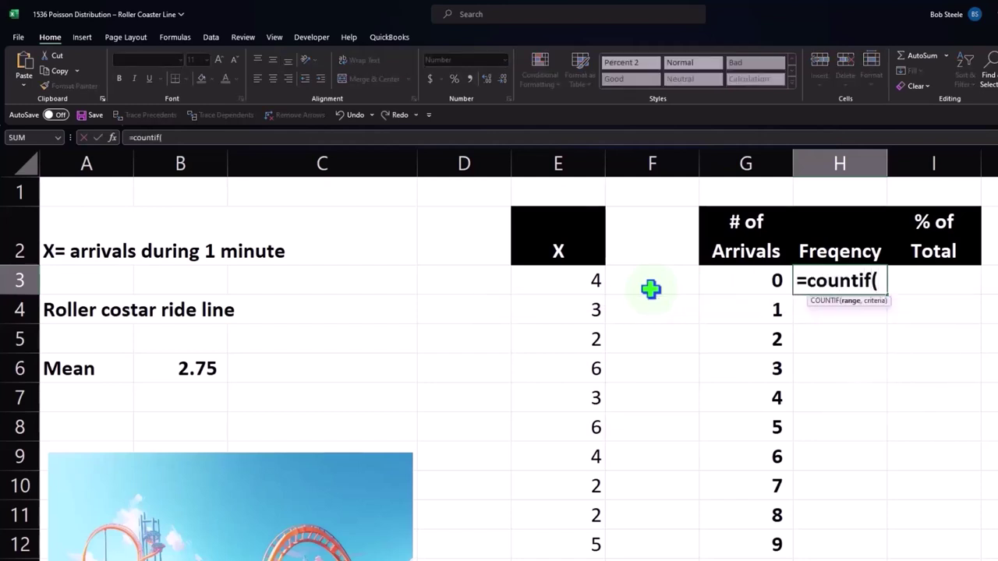
left_click(572, 282)
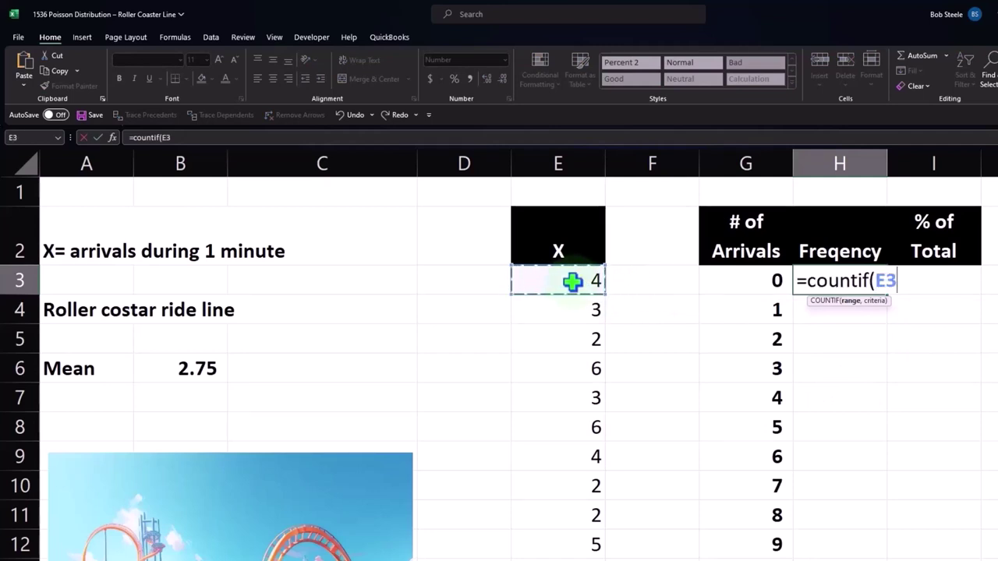
key("ctrl+shift+Down")
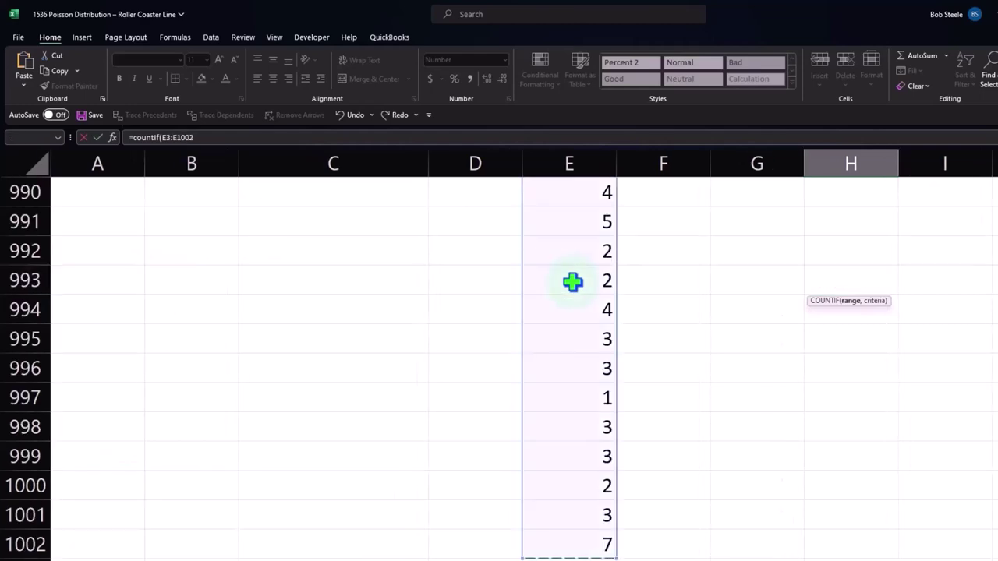
key("ctrl+BackSpace")
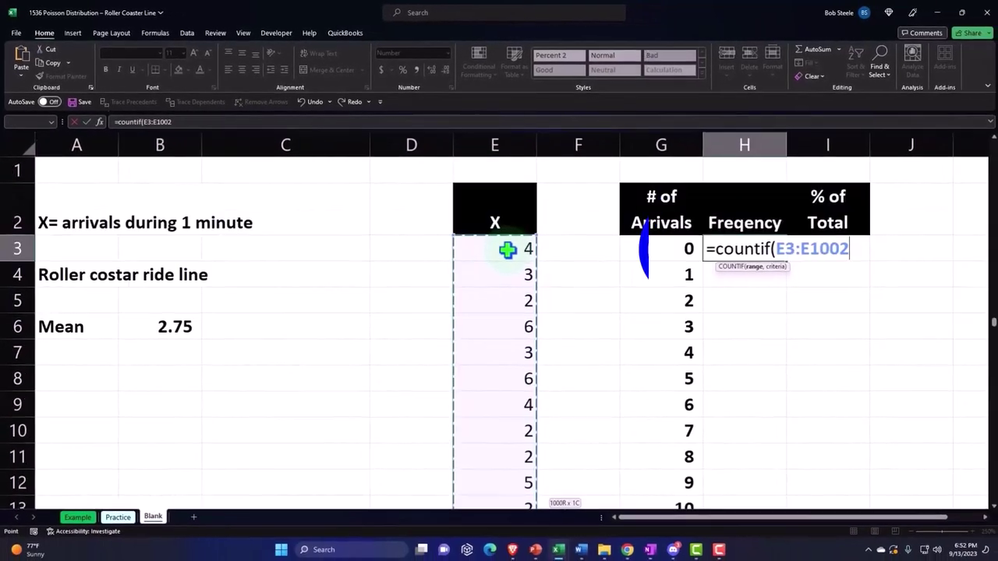
type(",")
left_click(639, 246)
key("Return")
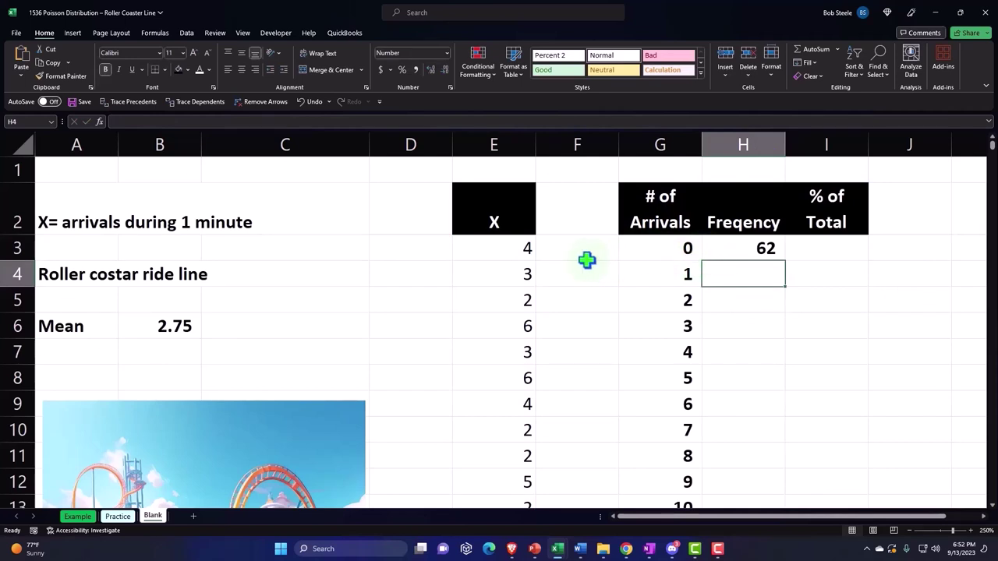
left_click(521, 251)
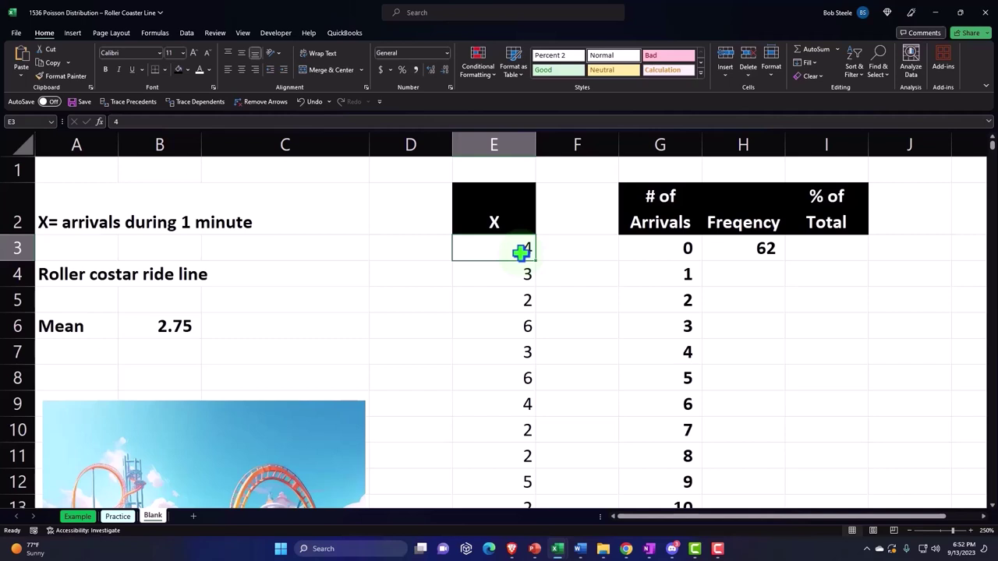
key("Right")
key("Right")
key("Right")
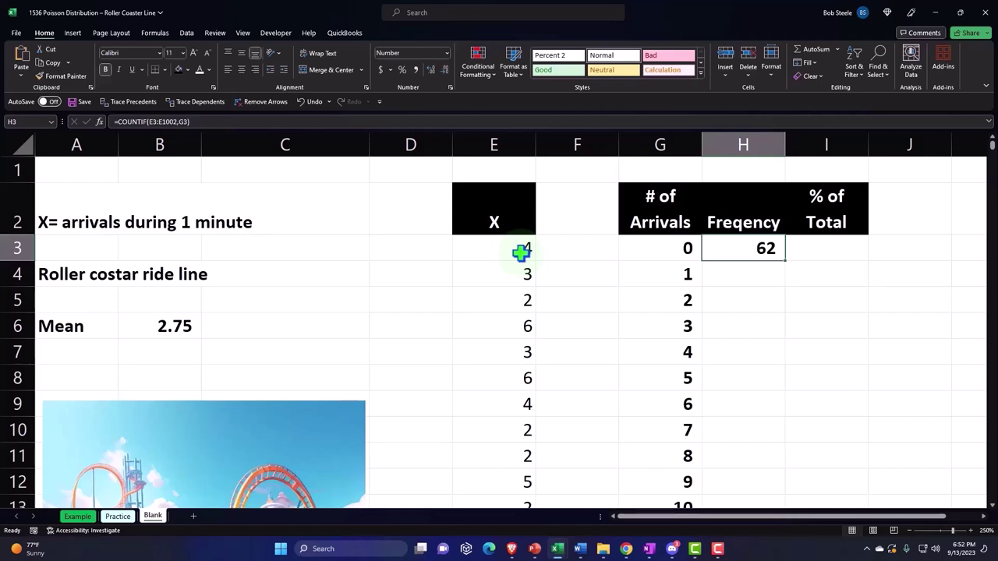
Step: Clear the trial COUNTIF count from H3
key("Delete")
key("Return")
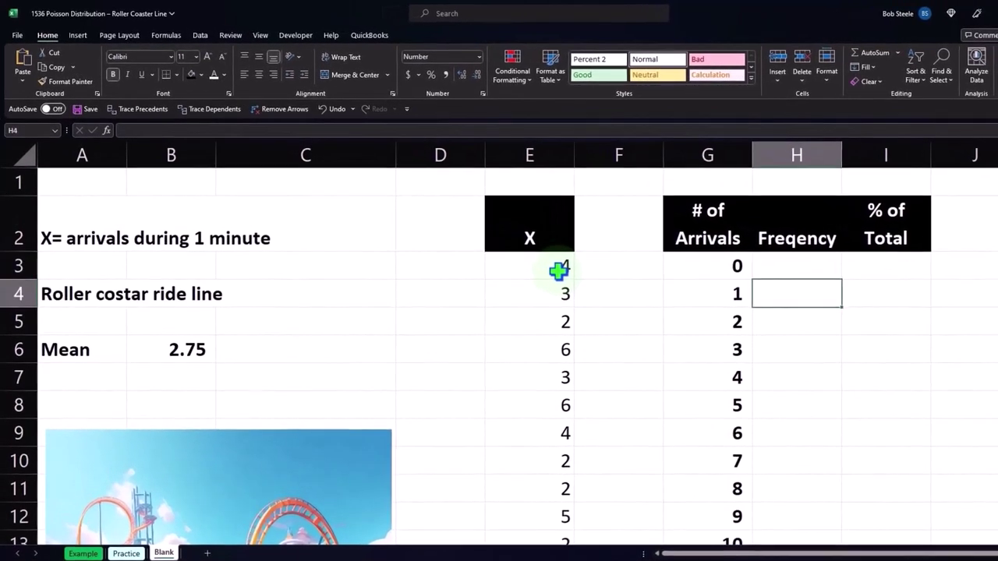
key("Up")
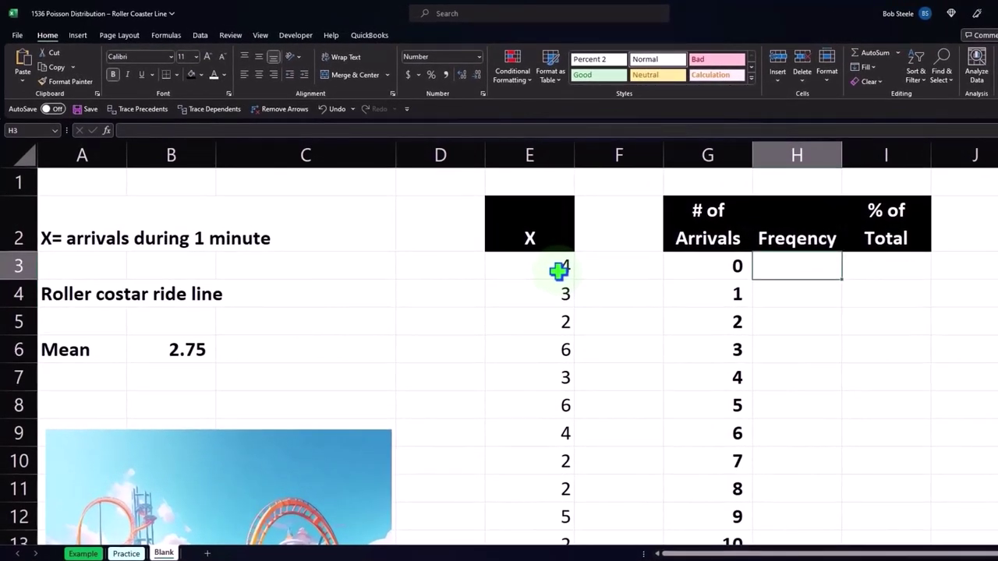
Step: Enter =FREQUENCY(E3:E1002,G3:G32) in H3 to spill the arrival counts through H33
type("=fre")
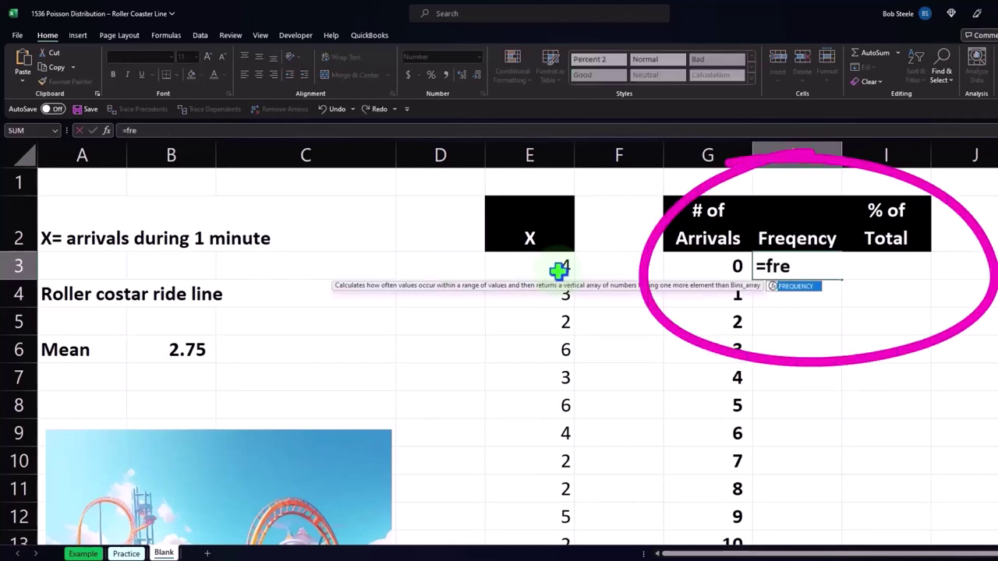
key("Tab")
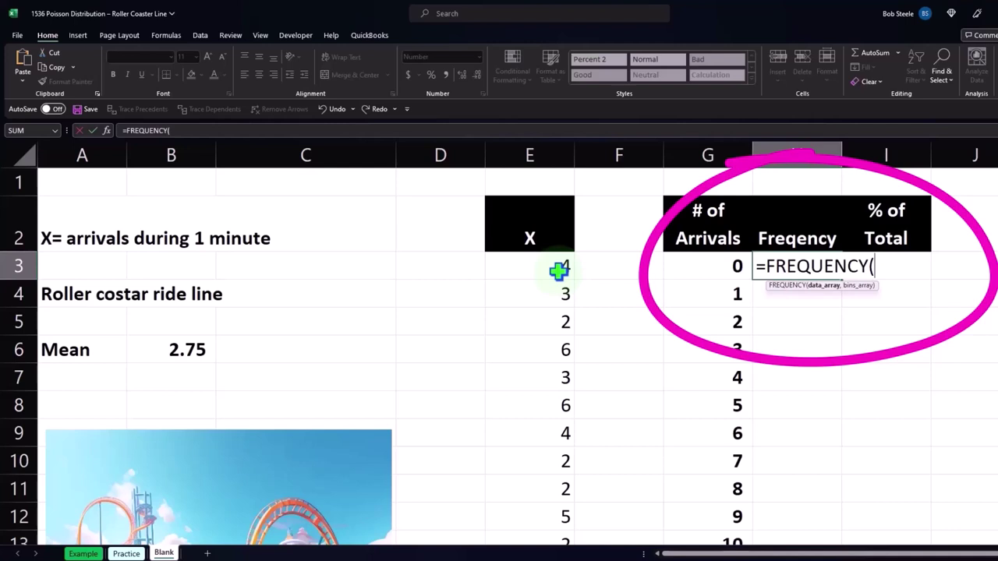
left_click(538, 270)
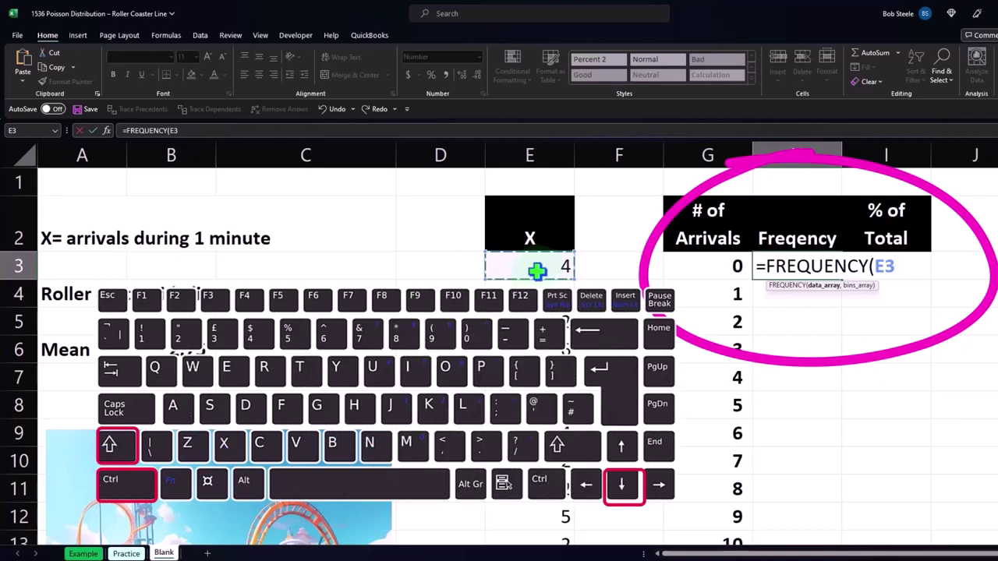
key("ctrl+shift+Down")
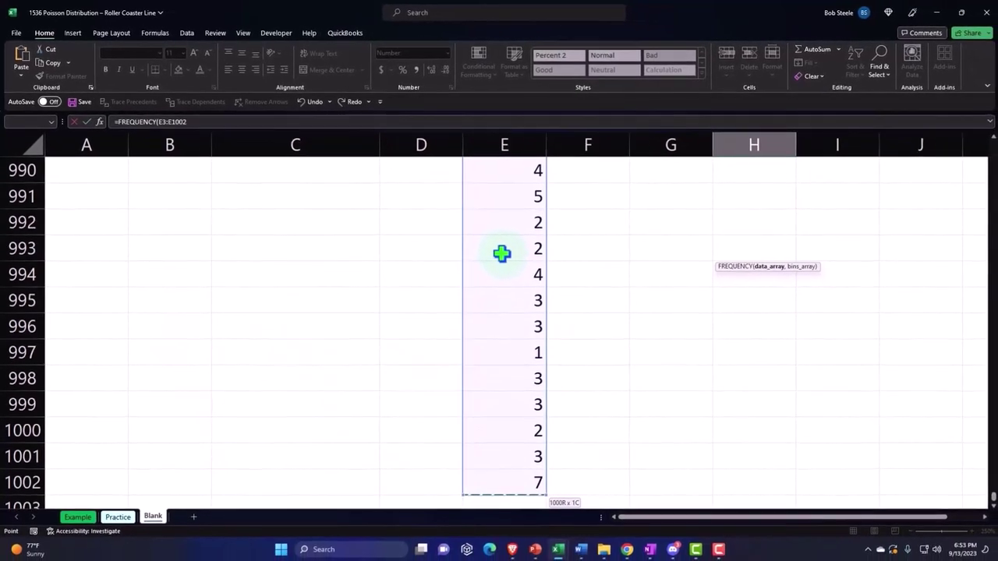
key("ctrl+BackSpace")
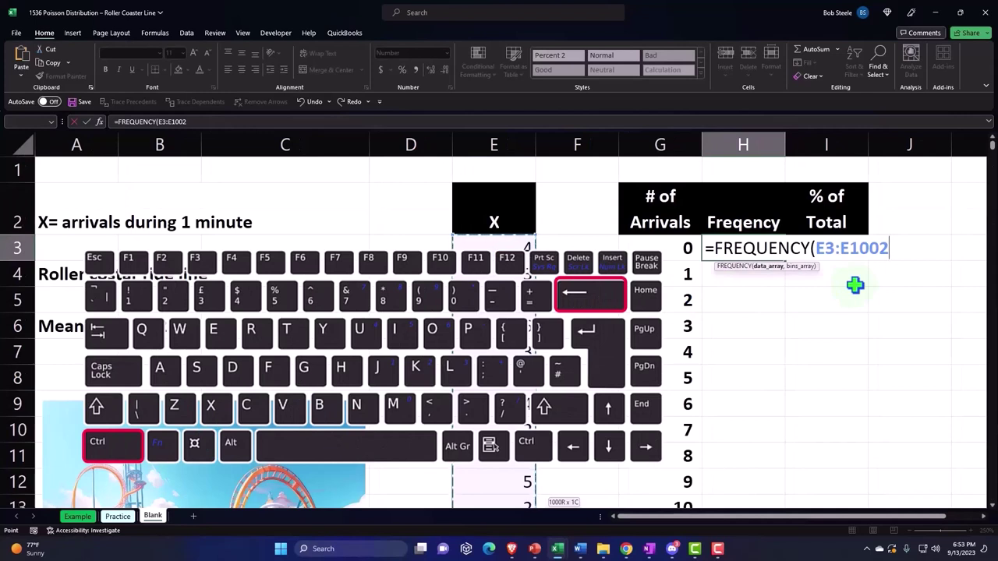
type(",")
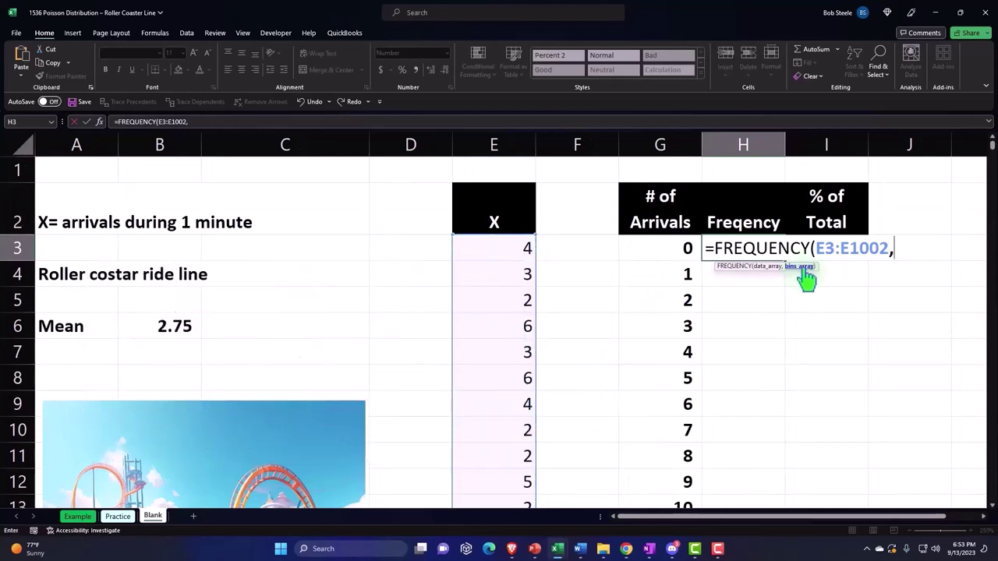
left_click(669, 249)
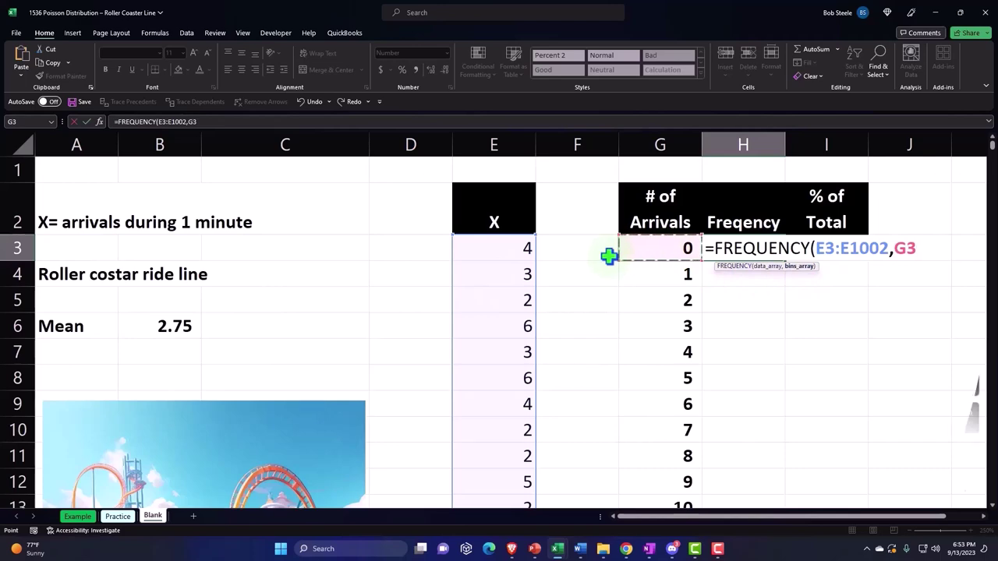
key("ctrl+shift+Down")
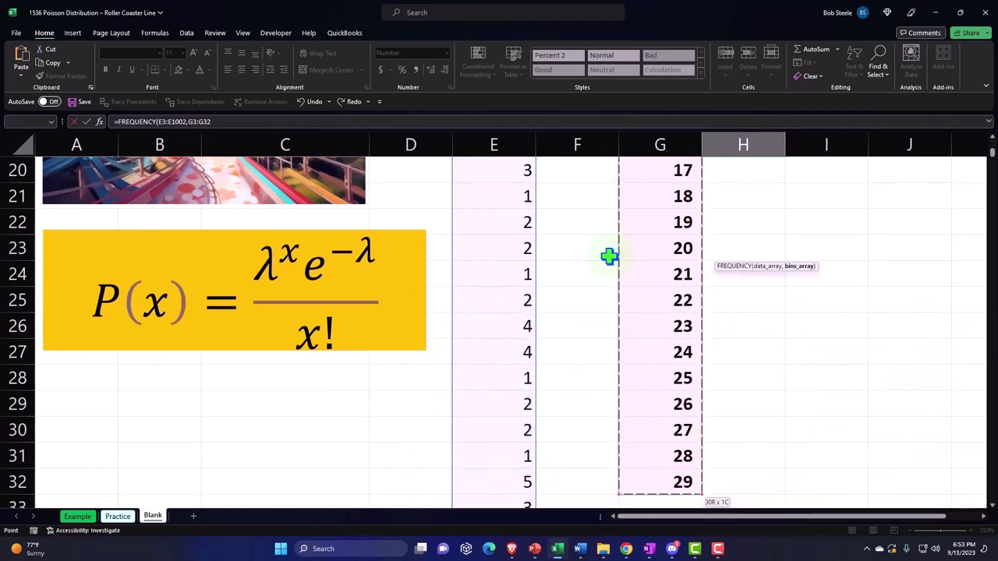
key("ctrl+BackSpace")
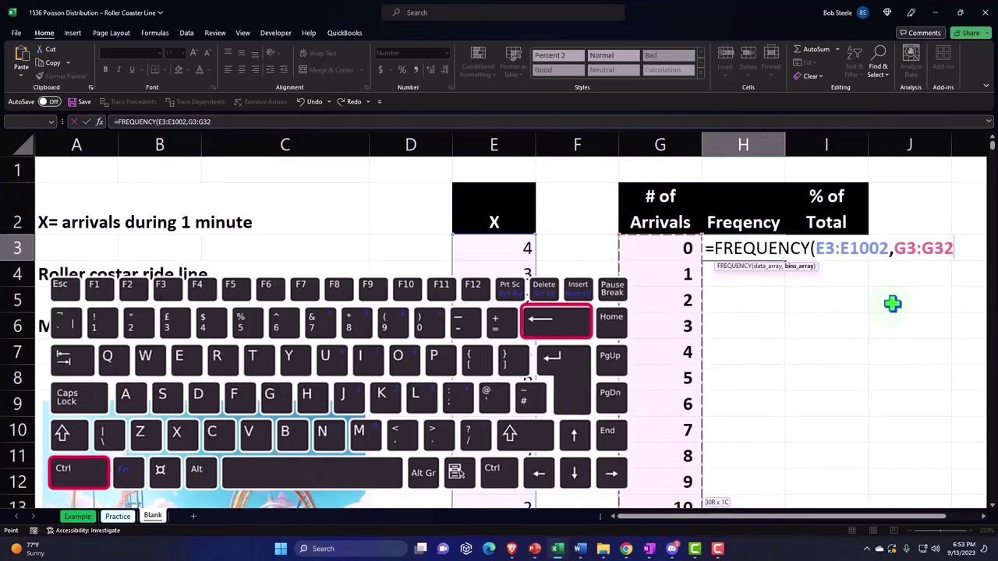
key("Return")
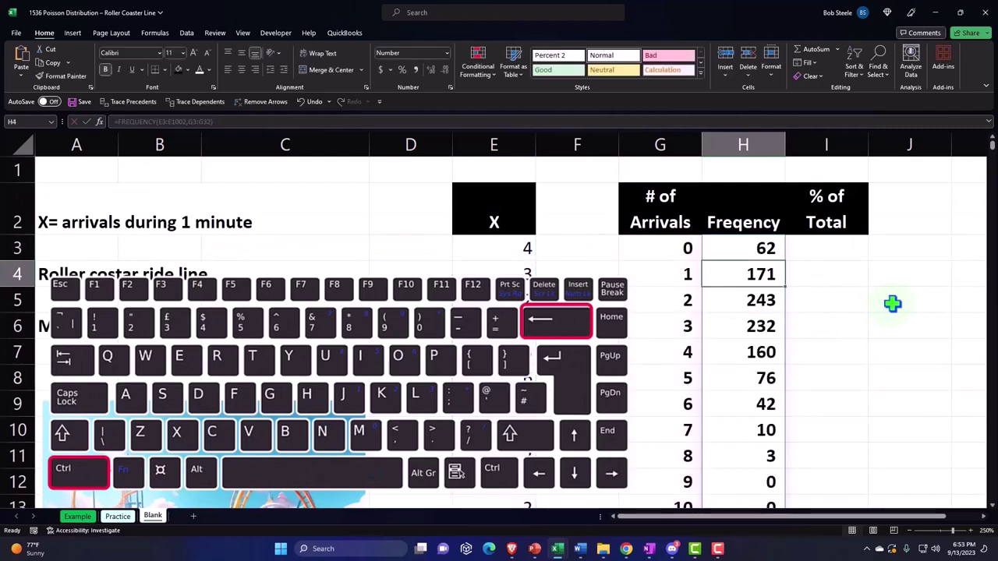
scroll(893, 305, "down", 10)
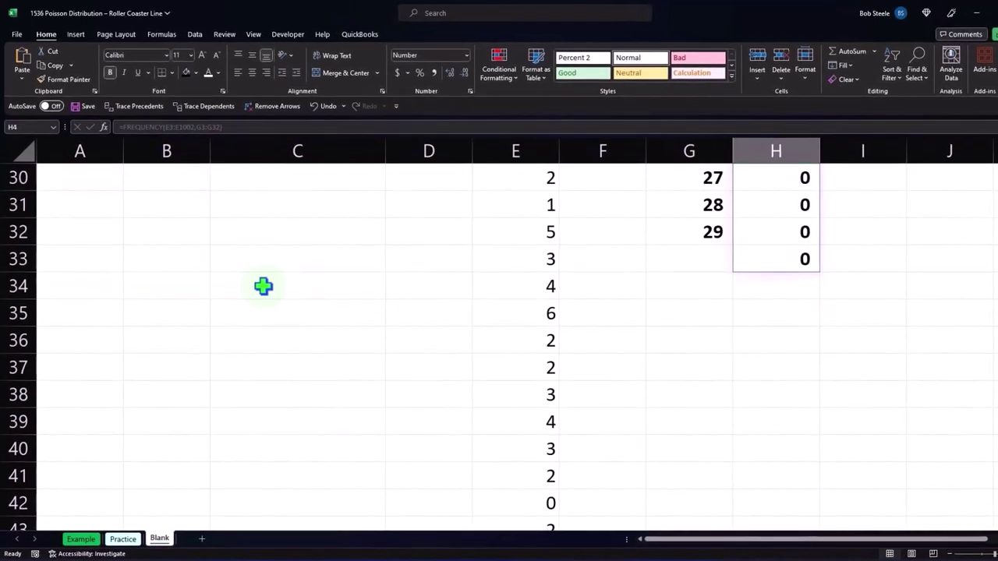
Step: Change the FREQUENCY bins range in H3 from G3:G32 to G3:G31
scroll(659, 312, "up", 10)
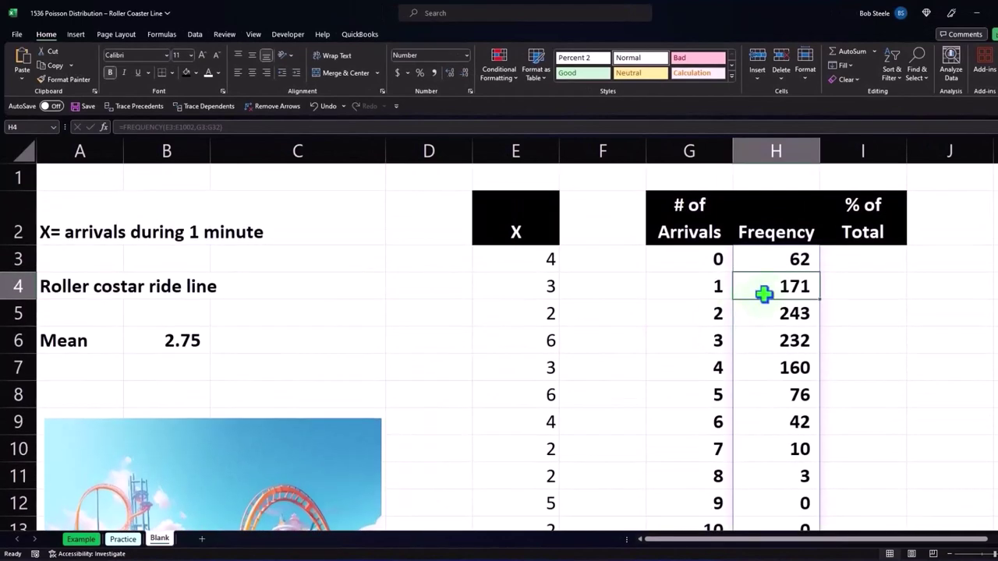
left_click(803, 259)
double_click(803, 259)
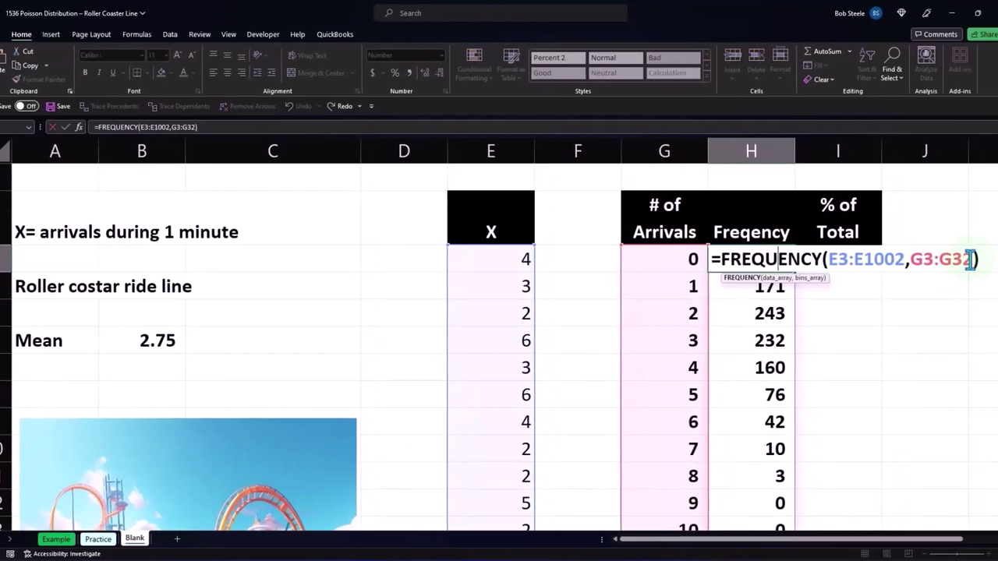
key("BackSpace")
type("1")
key("Return")
Step: Add a 'Total' label in G33 beneath the 29 bin
scroll(835, 367, "down", 4)
scroll(834, 367, "down", 4)
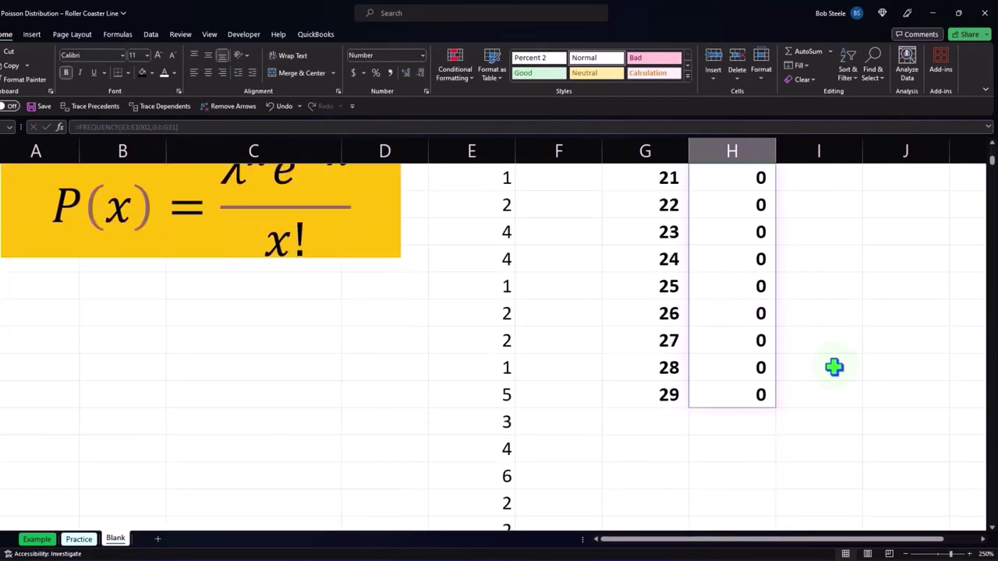
scroll(754, 404, "up", 8)
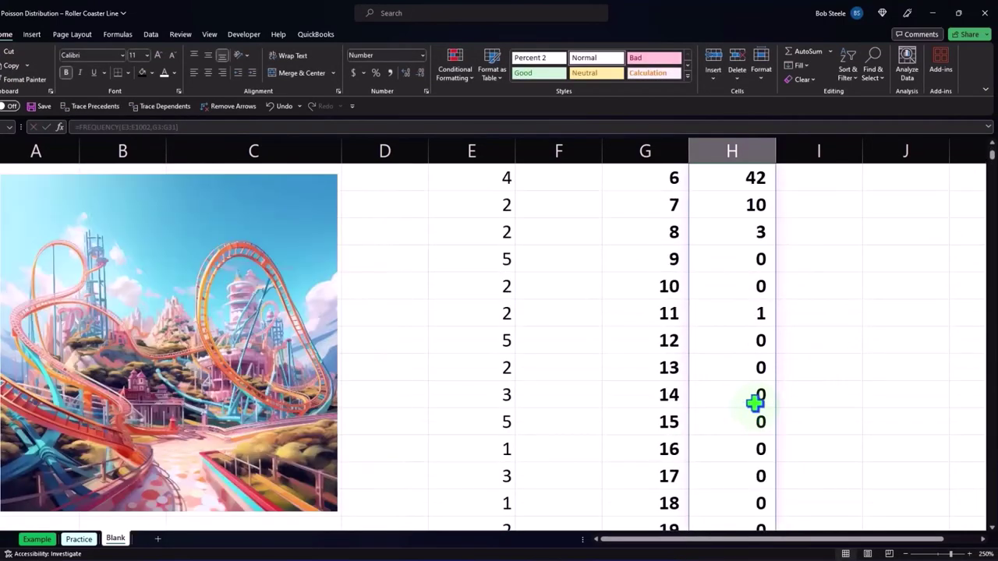
scroll(755, 401, "down", 9)
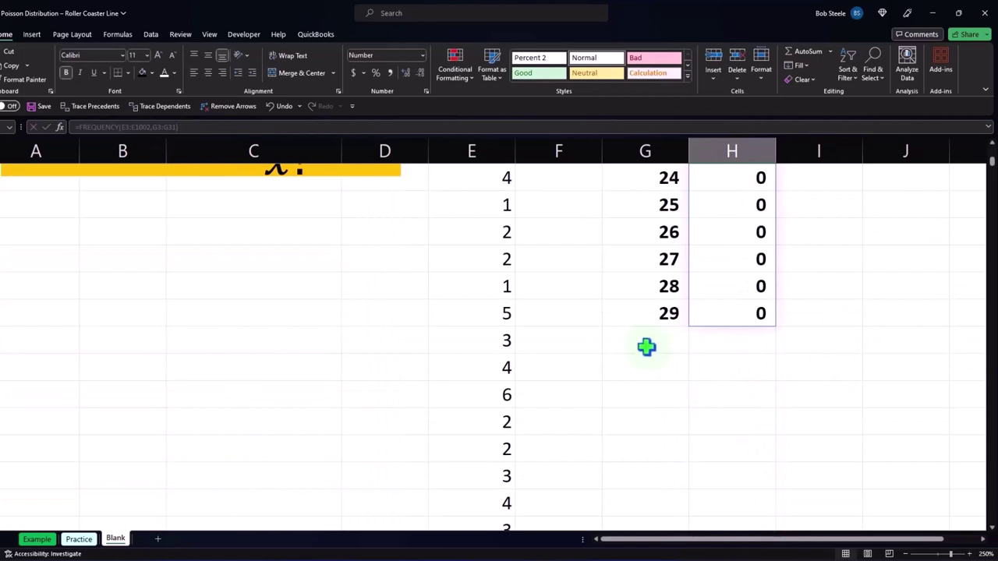
left_click(646, 346)
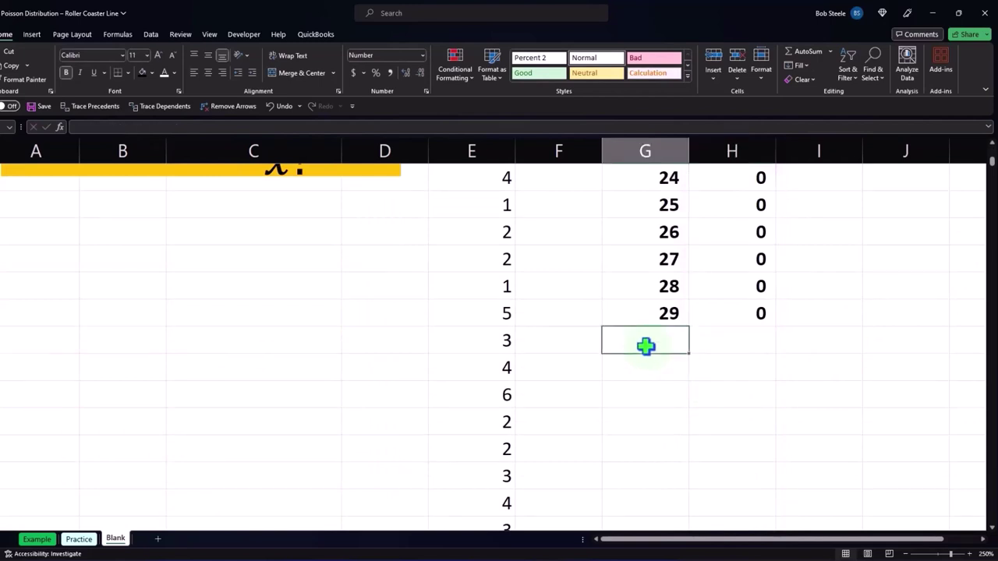
type("tota")
key("BackSpace")
key("BackSpace")
key("BackSpace")
key("BackSpace")
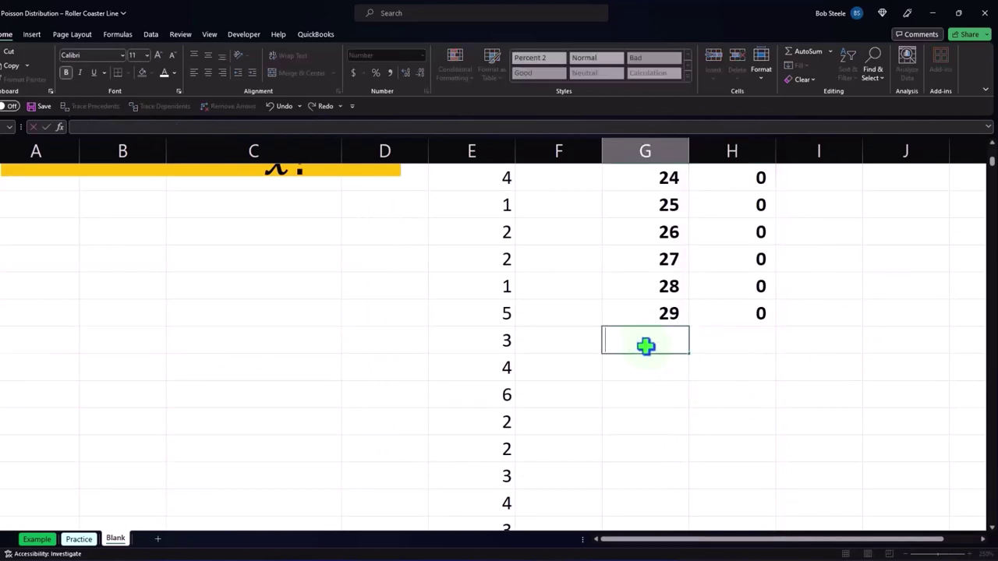
type("Total")
key("Tab")
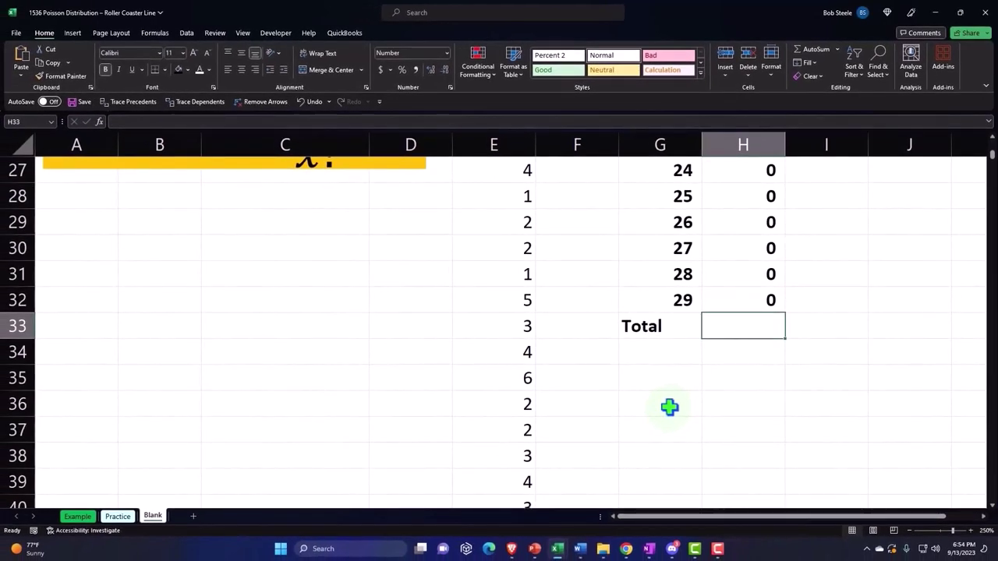
Step: Sum the spilled frequencies in H33 with AutoSum, totalling 1,000
key("alt+equal")
scroll(670, 407, "up", 6)
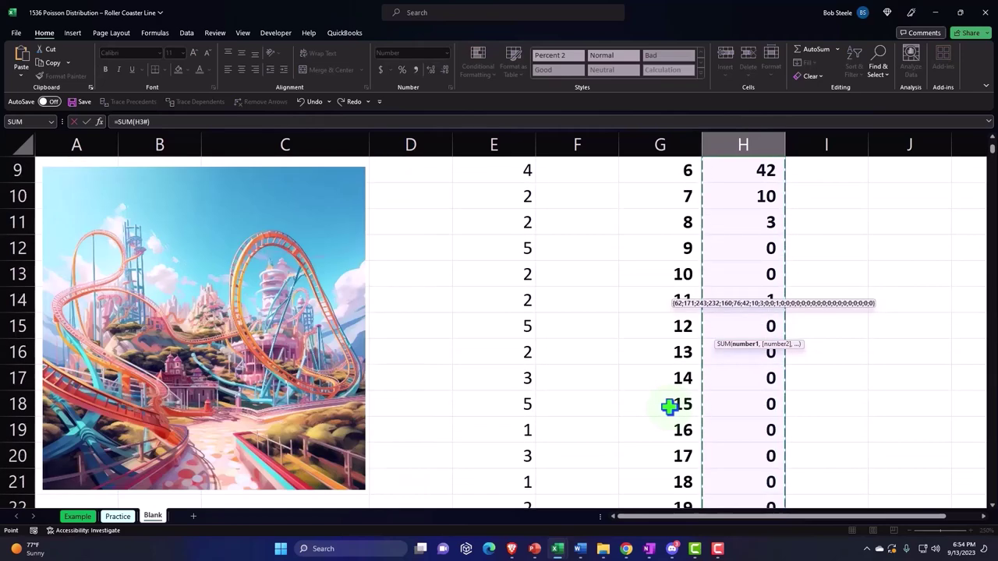
key("Return")
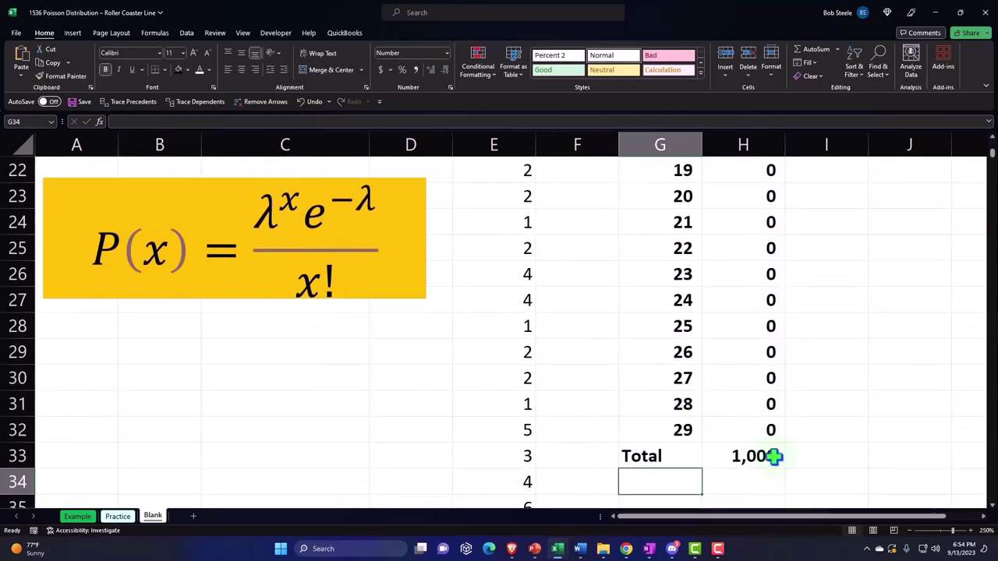
Step: Begin the % of Total formula in I3, referencing the H3 count
scroll(773, 456, "up", 7)
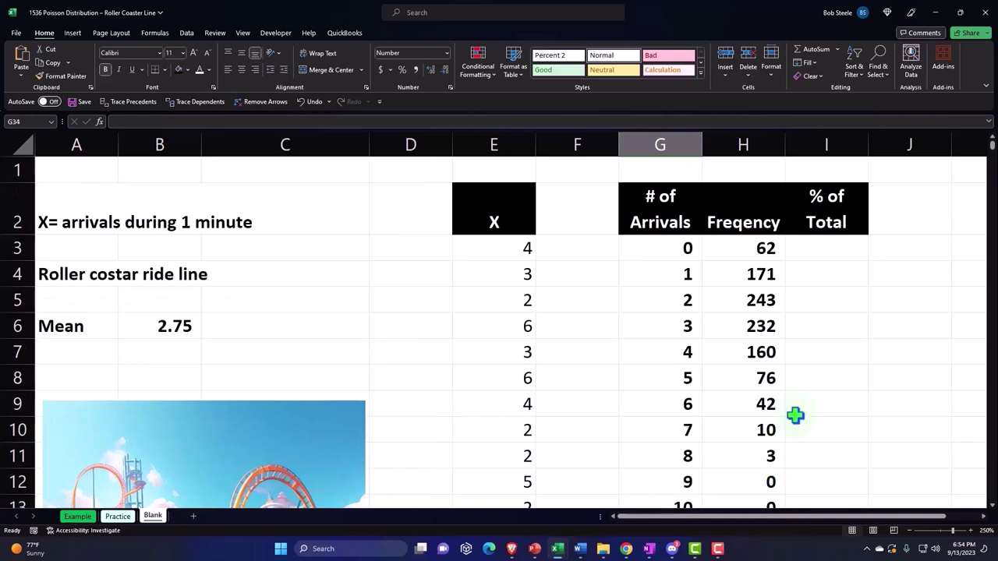
left_click(824, 248)
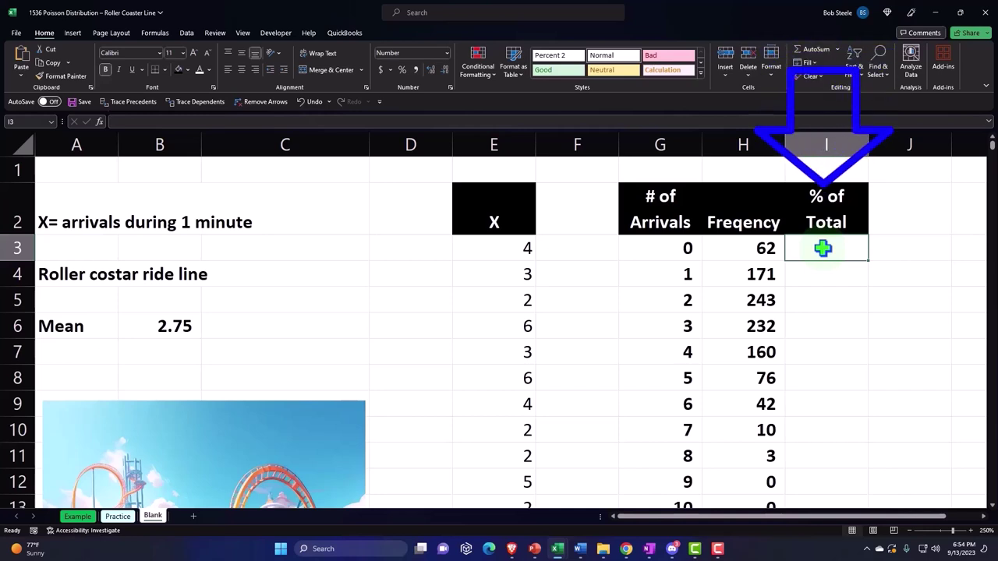
type("=")
key("Left")
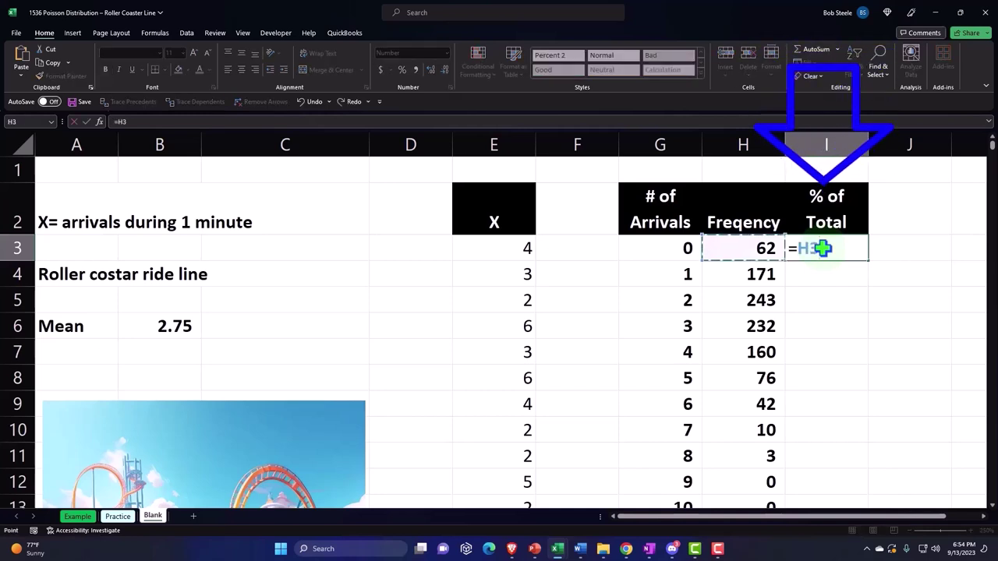
type("=")
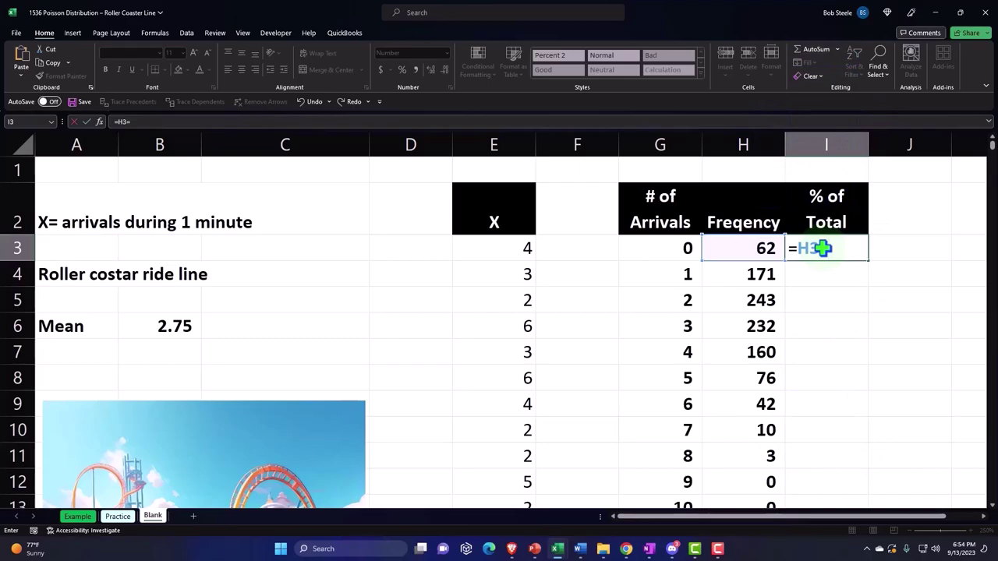